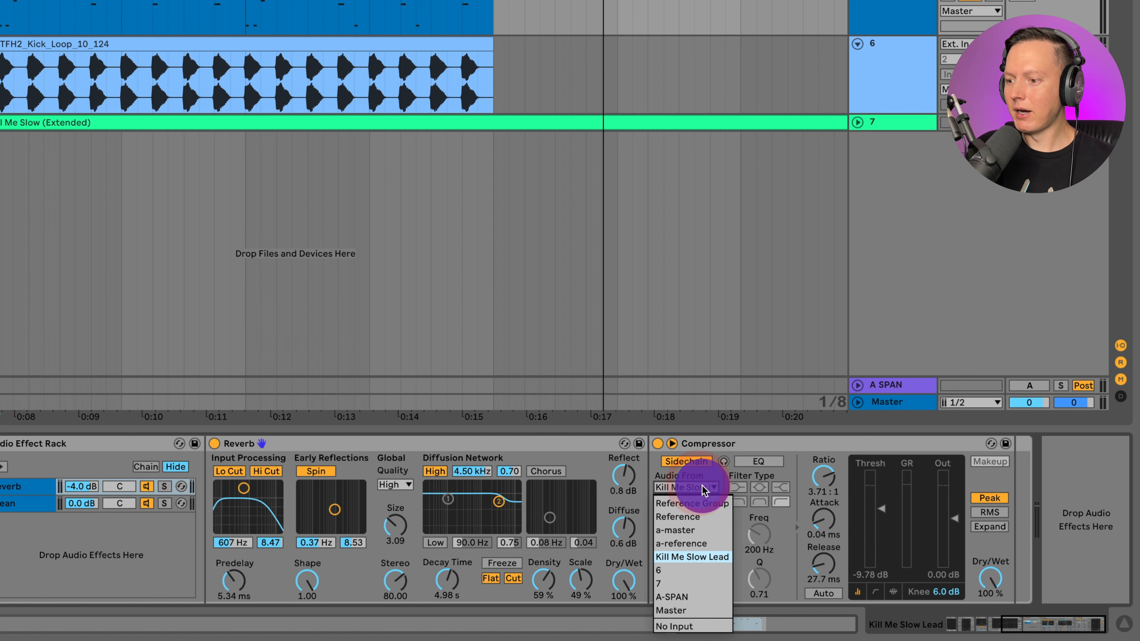
Set the Compressor's sidechain input to Kill Me Slow Lead, tapped Pre FX.
{"action": "left_click", "coordinate": [691, 556]}
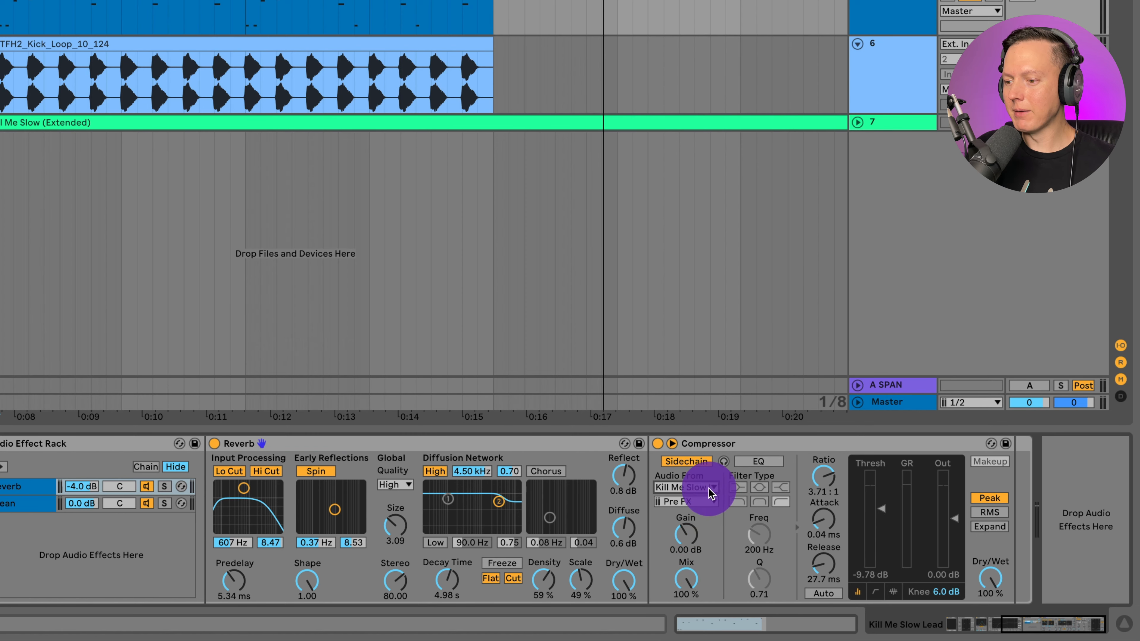
{"action": "left_click", "coordinate": [701, 503]}
{"action": "left_click", "coordinate": [704, 503]}
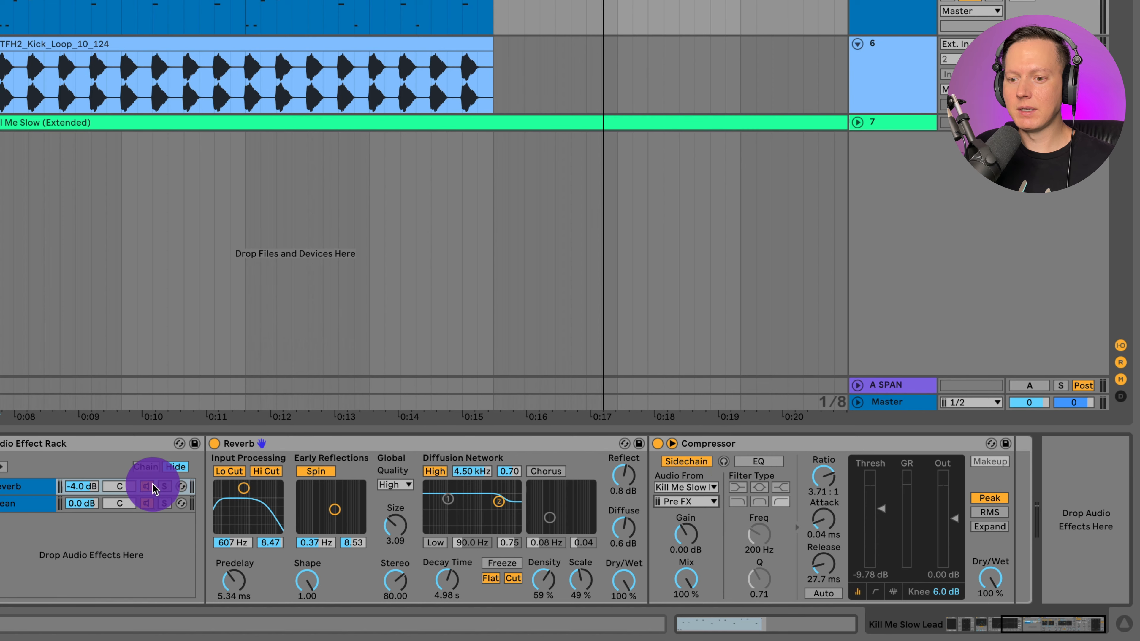
Play the loop and solo the effect rack's Reverb and Clean chains in turn to compare them.
{"action": "left_click", "coordinate": [164, 486]}
{"action": "key", "text": "space"}
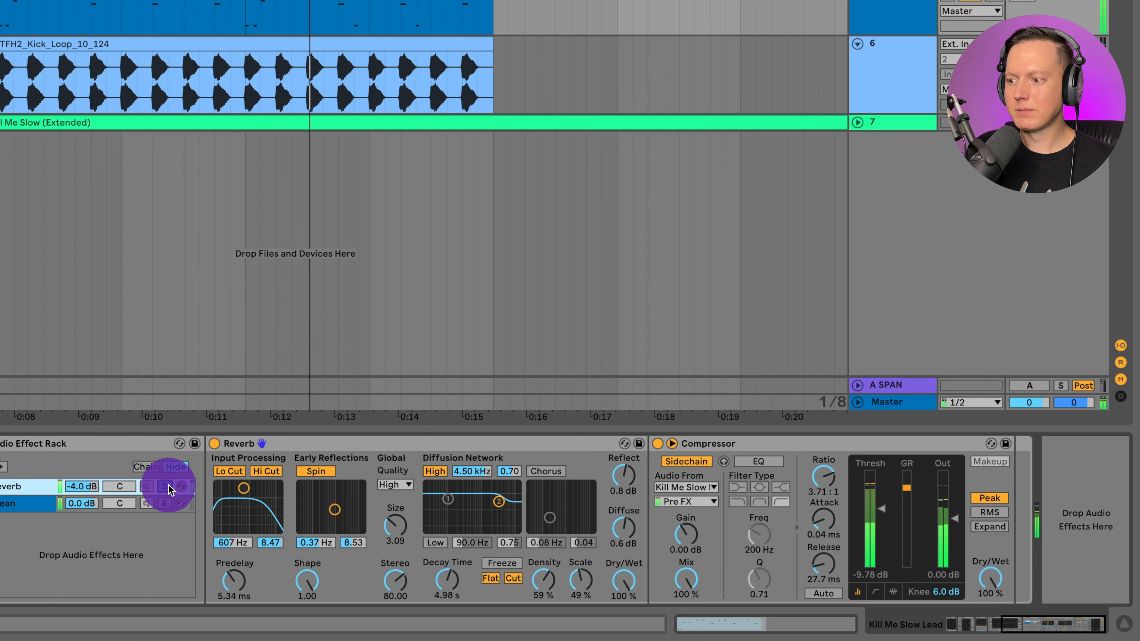
{"action": "left_click", "coordinate": [164, 502]}
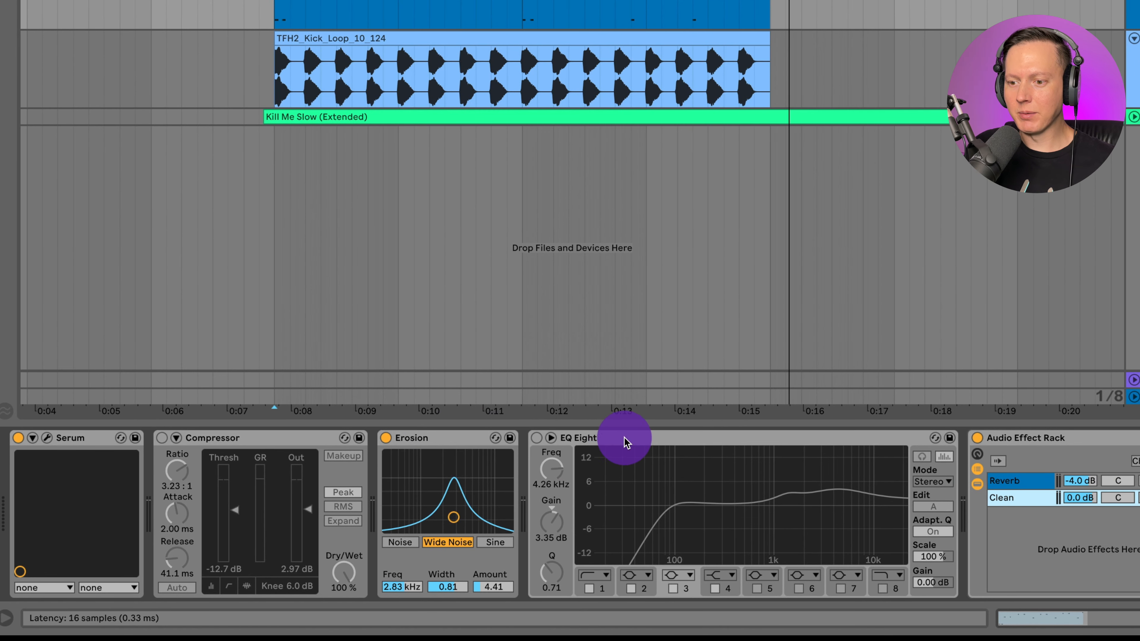
Delete the EQ Eight and the Compressor between Serum and the effect rack, and unsolo the Clean chain.
{"action": "left_click", "coordinate": [575, 439]}
{"action": "key", "text": "Delete"}
{"action": "left_click", "coordinate": [273, 438]}
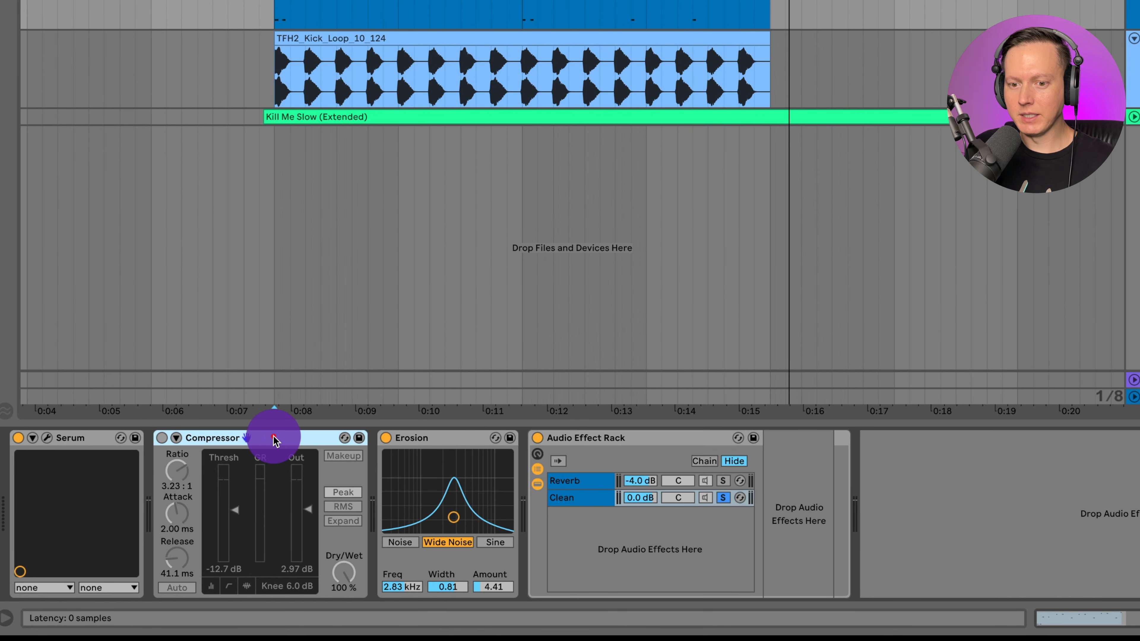
{"action": "key", "text": "Delete"}
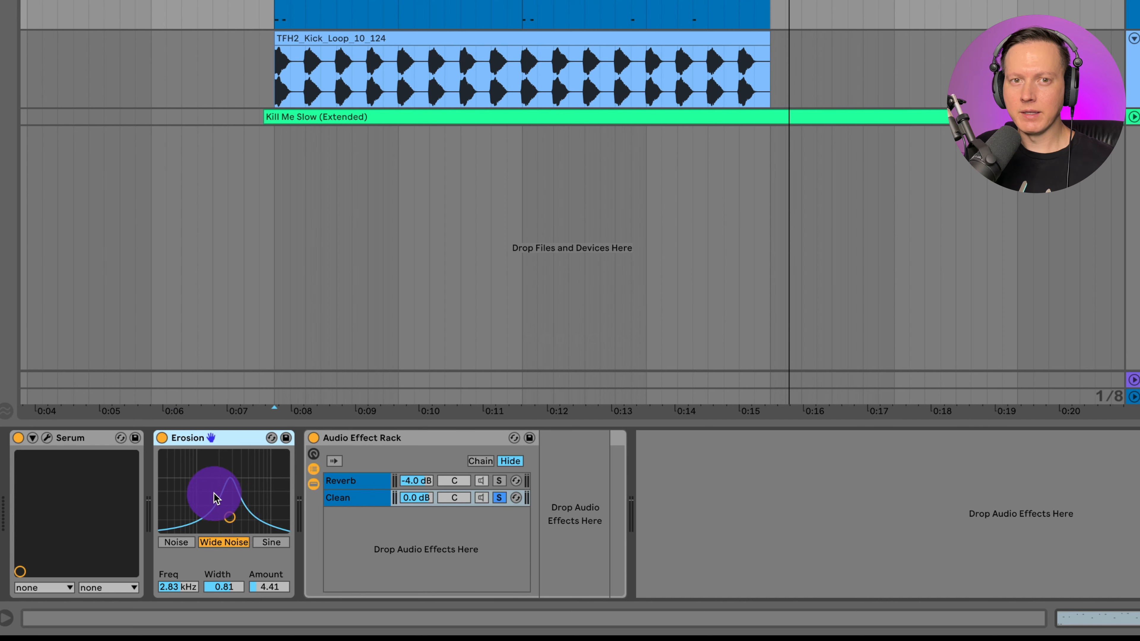
{"action": "left_click", "coordinate": [499, 497]}
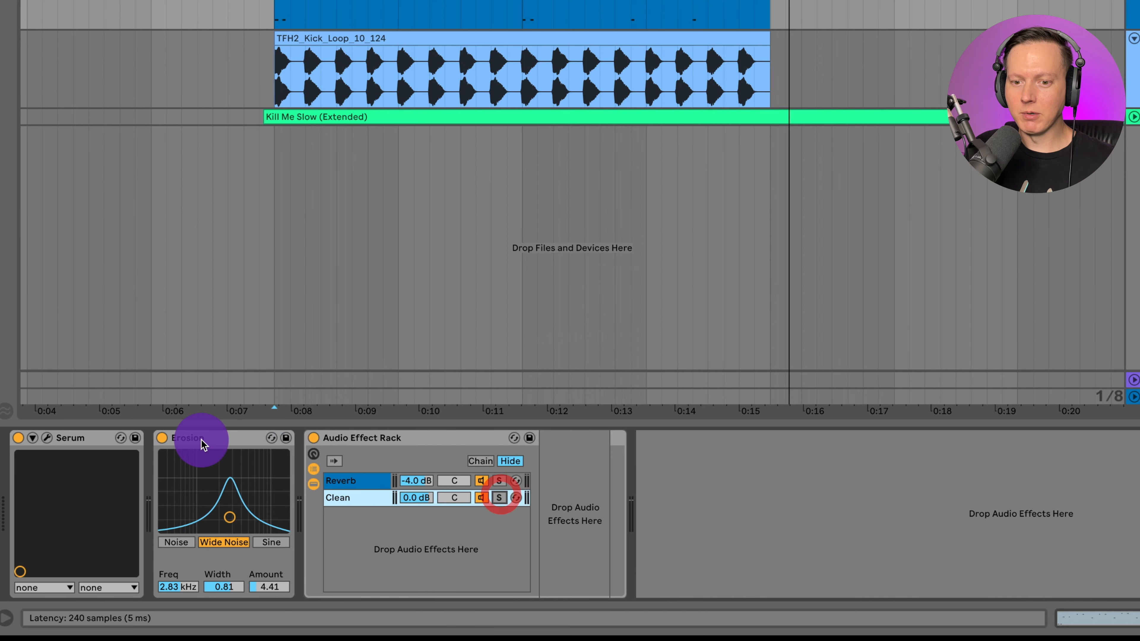
Open the lead's Serum instrument, look over its current effects, and reset the patch with Init Preset.
{"action": "left_click", "coordinate": [90, 438]}
{"action": "left_click", "coordinate": [46, 458]}
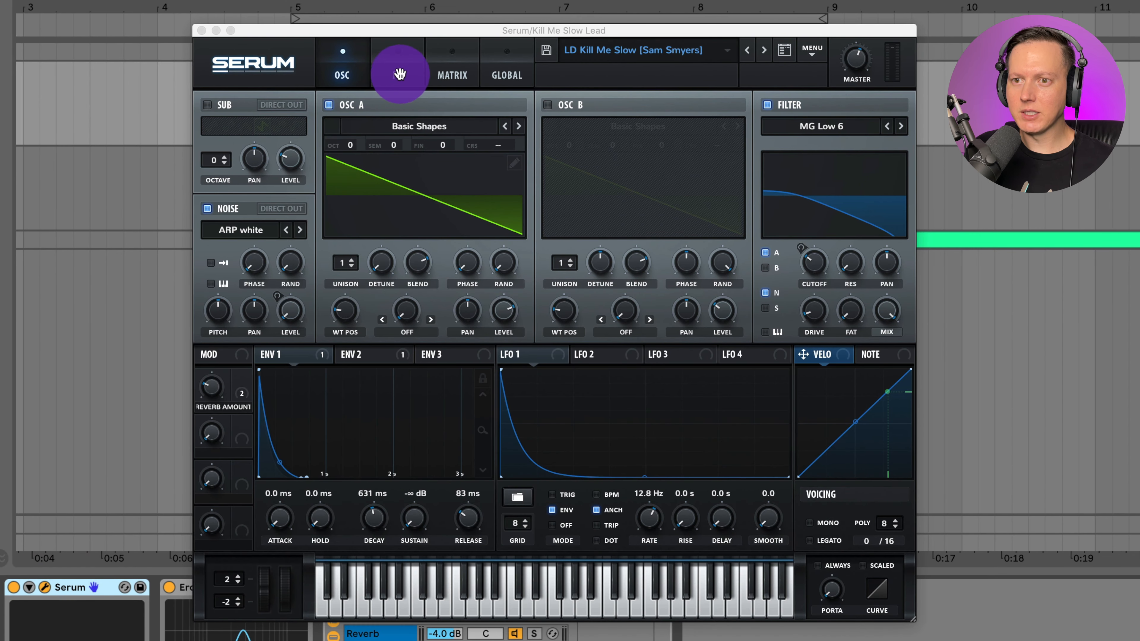
{"action": "left_click", "coordinate": [399, 74]}
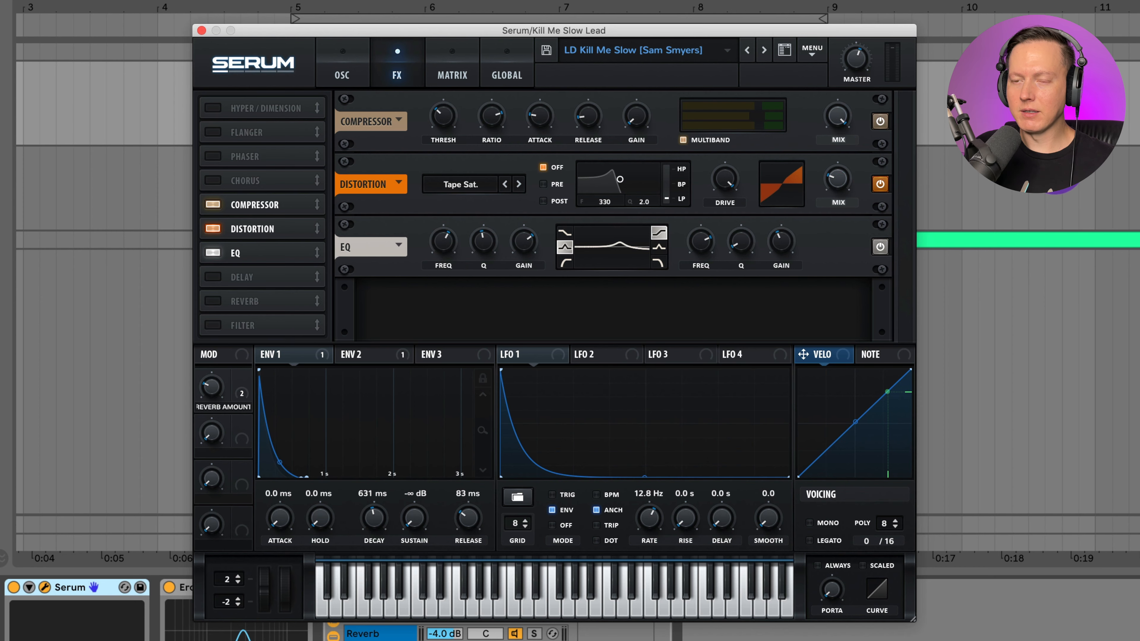
{"action": "left_click", "coordinate": [346, 70]}
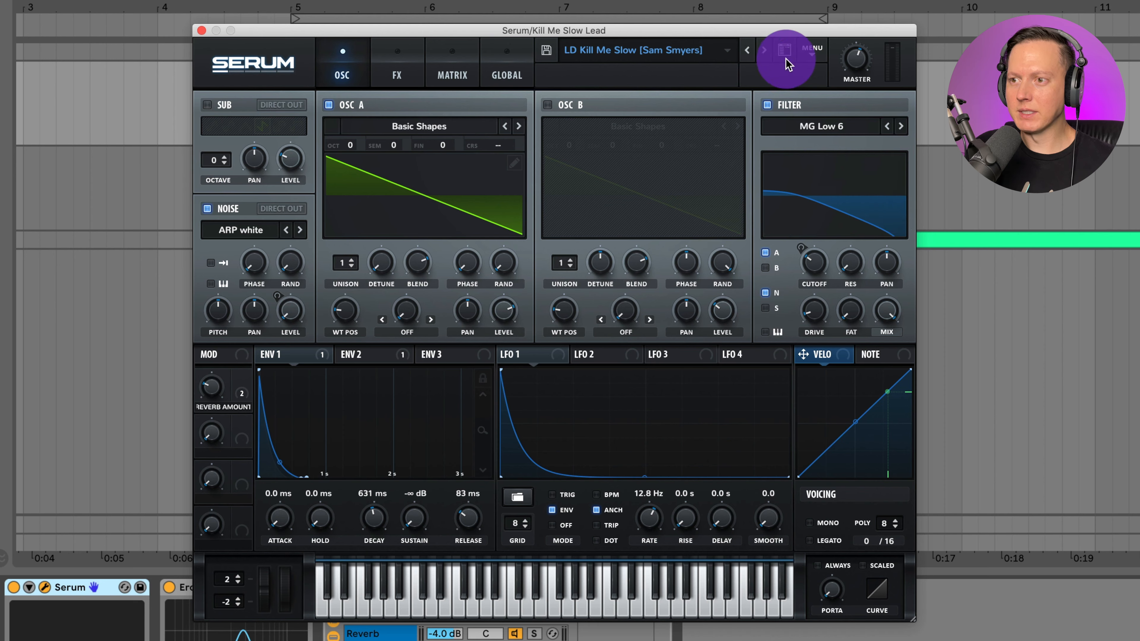
{"action": "left_click", "coordinate": [811, 50]}
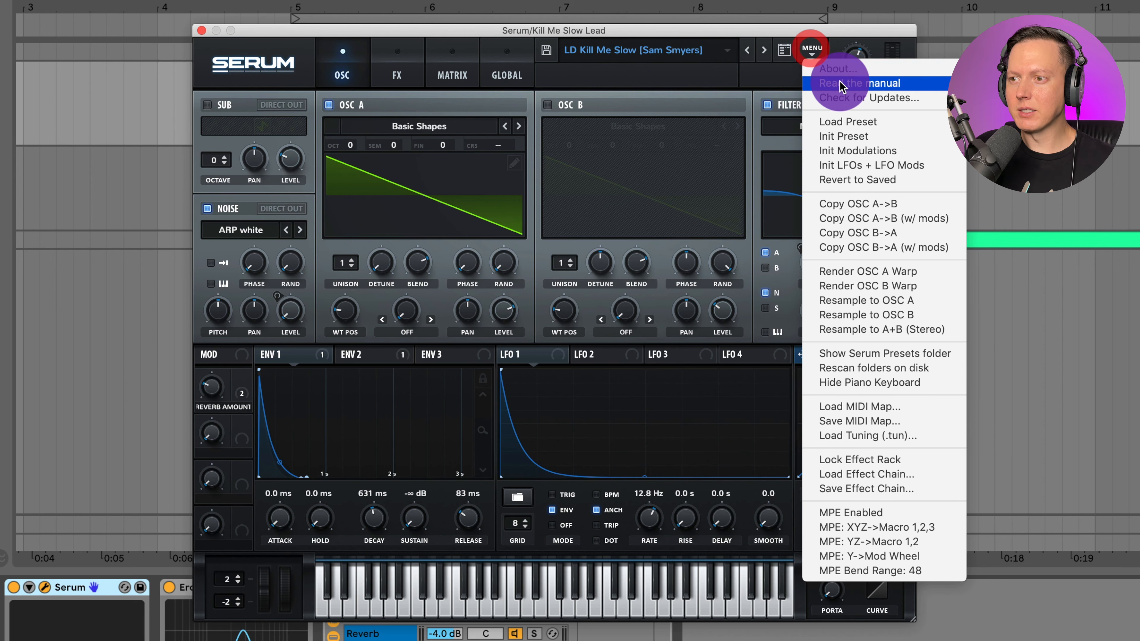
{"action": "left_click", "coordinate": [875, 143]}
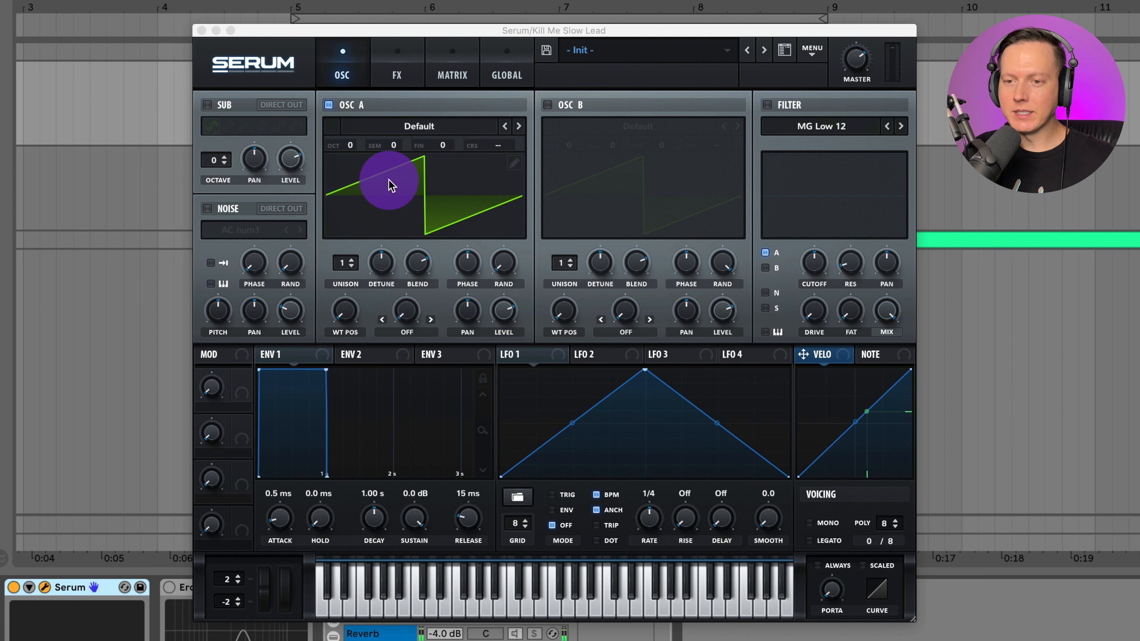
Shape Envelope 1 as a short pluck with -∞ dB sustain, 220 ms decay and 25 ms release.
{"action": "left_click_drag", "start_coordinate": [326, 371], "coordinate": [271, 492]}
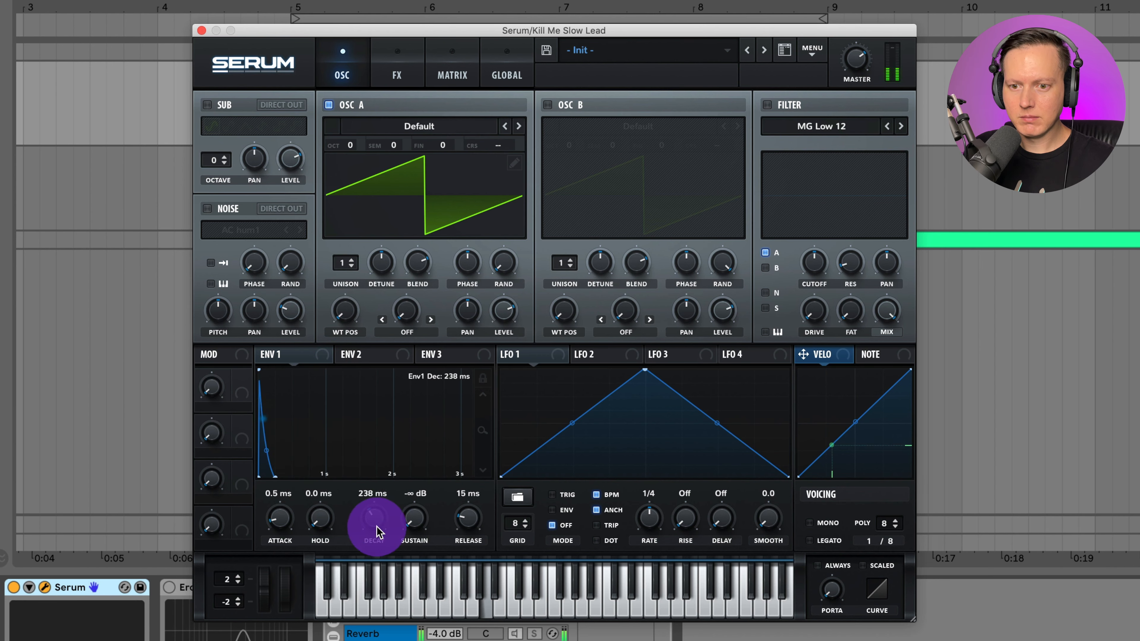
{"action": "left_click_drag", "start_coordinate": [378, 541], "coordinate": [377, 537]}
{"action": "left_click_drag", "start_coordinate": [466, 523], "coordinate": [466, 521]}
{"action": "left_click_drag", "start_coordinate": [375, 526], "coordinate": [385, 526]}
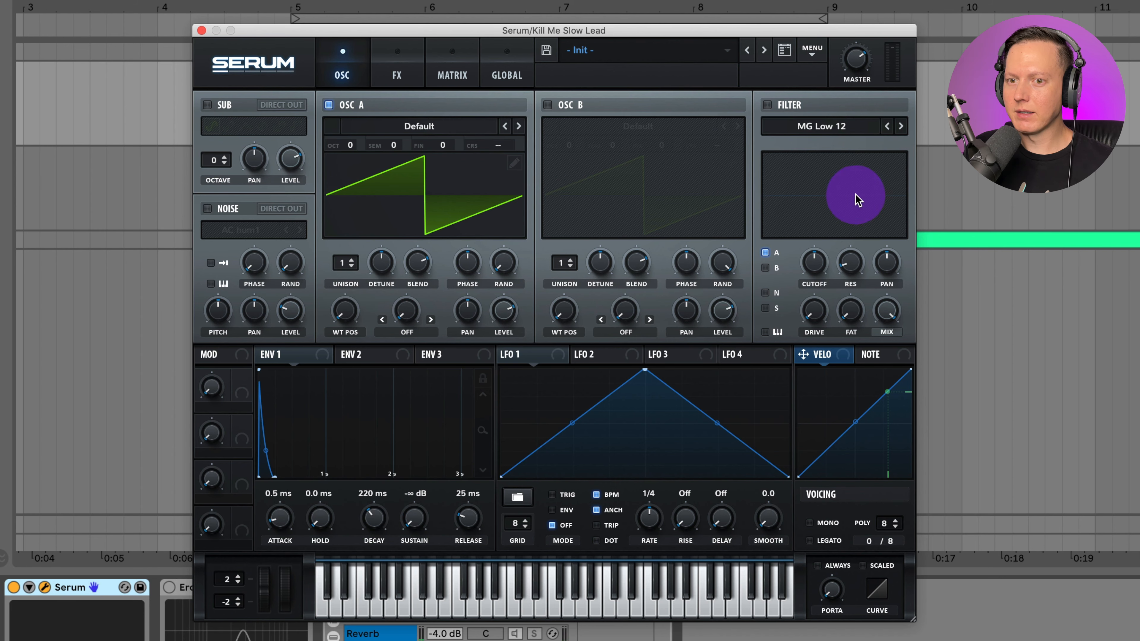
Enable the noise oscillator and load the Analog noise ARP white.
{"action": "left_click", "coordinate": [207, 209]}
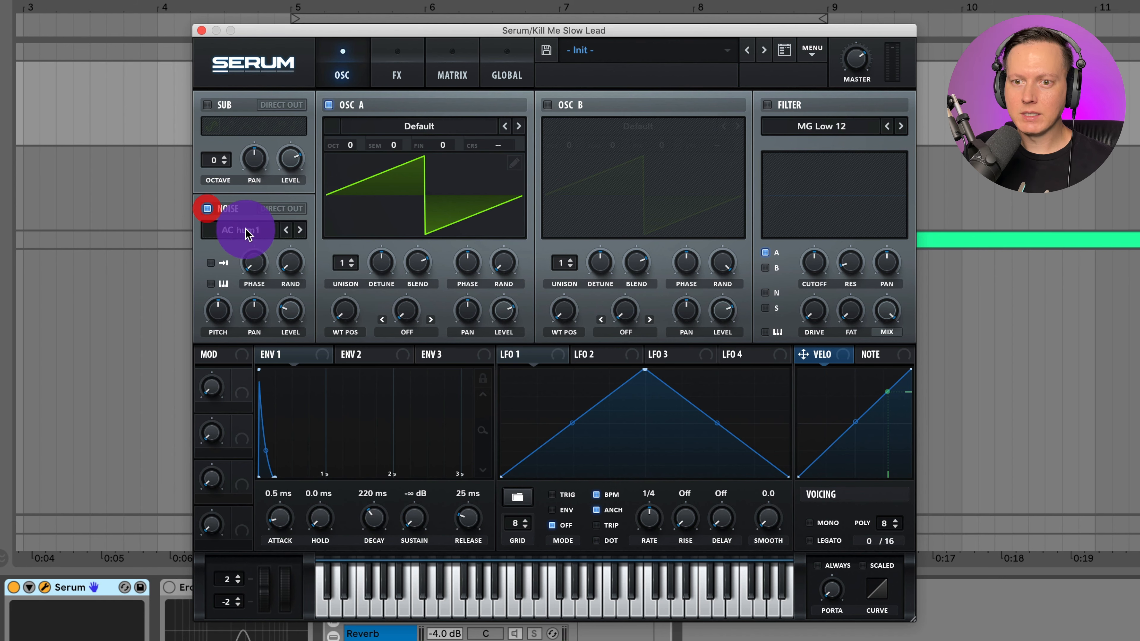
{"action": "left_click", "coordinate": [244, 227]}
{"action": "mouse_move", "coordinate": [265, 270]}
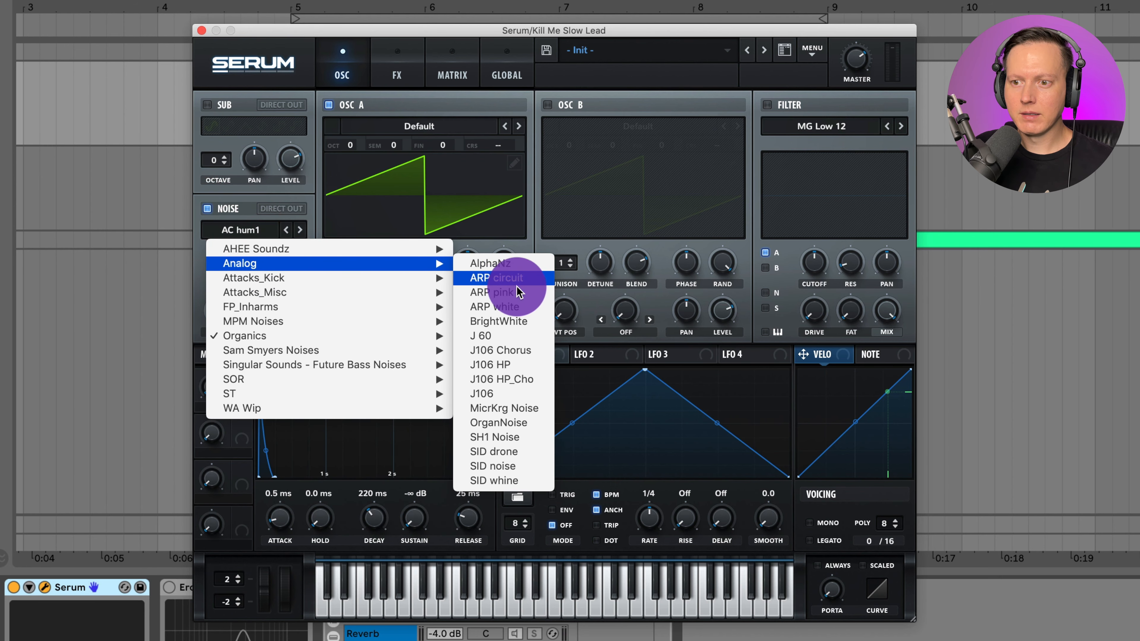
{"action": "left_click", "coordinate": [510, 308]}
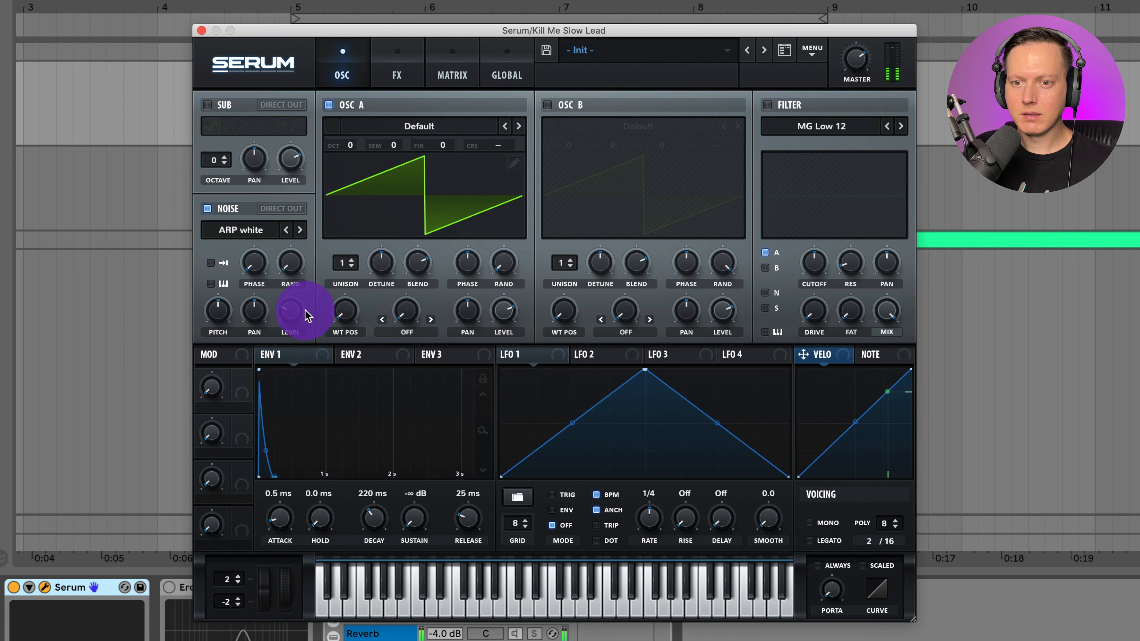
Turn down the noise oscillator's level and modulate it with Envelope 1.
{"action": "left_click", "coordinate": [289, 312]}
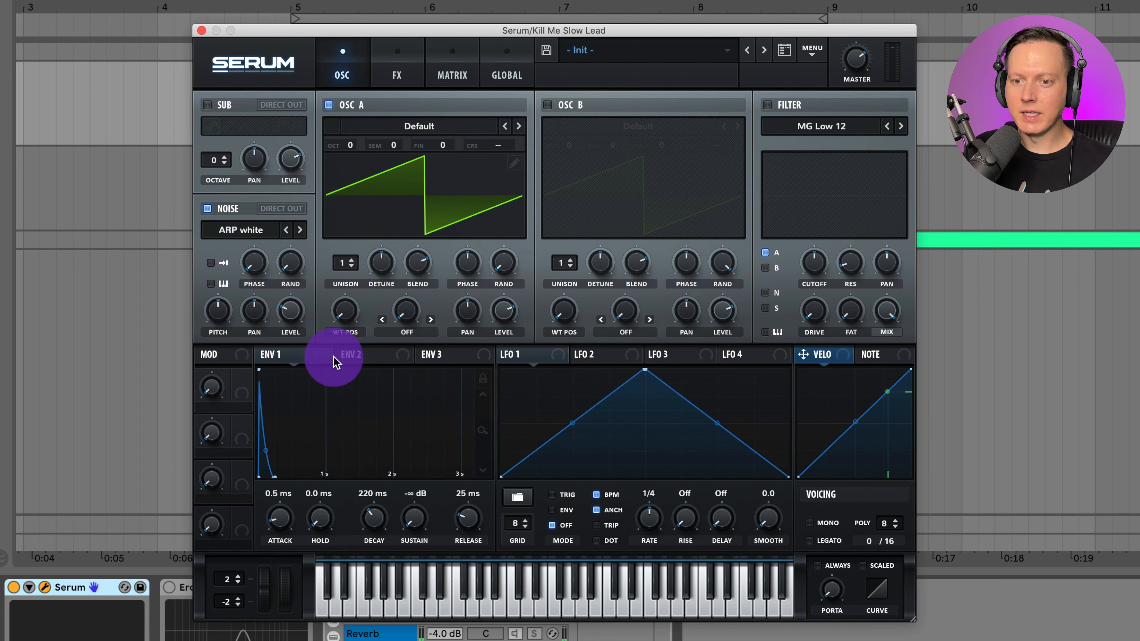
{"action": "left_click_drag", "start_coordinate": [290, 310], "coordinate": [302, 376]}
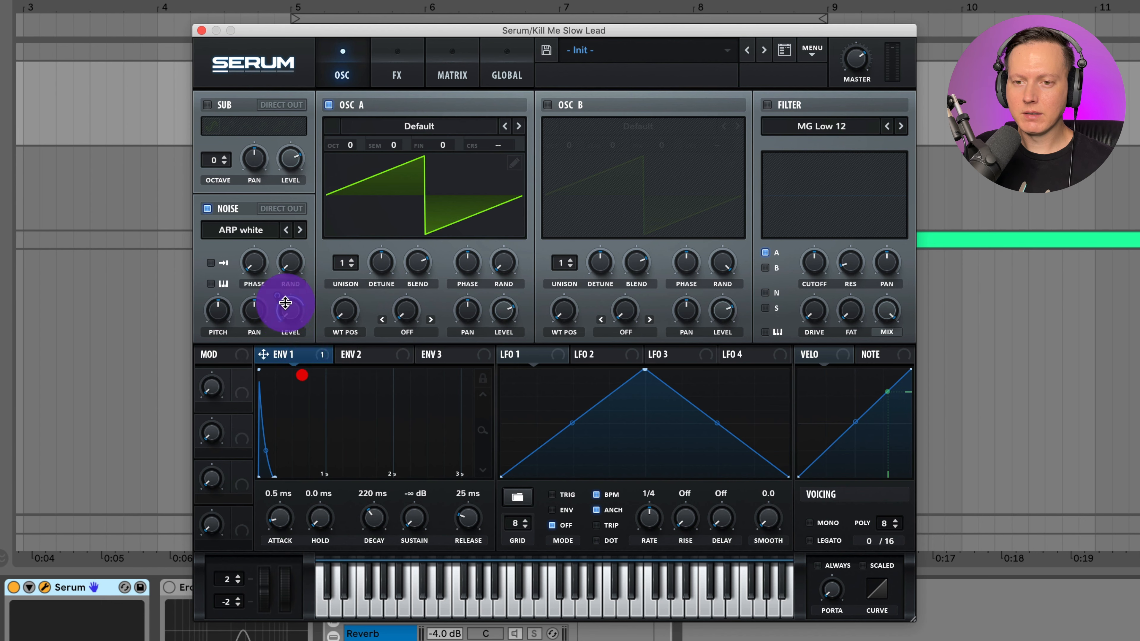
{"action": "left_click_drag", "start_coordinate": [279, 300], "coordinate": [289, 353]}
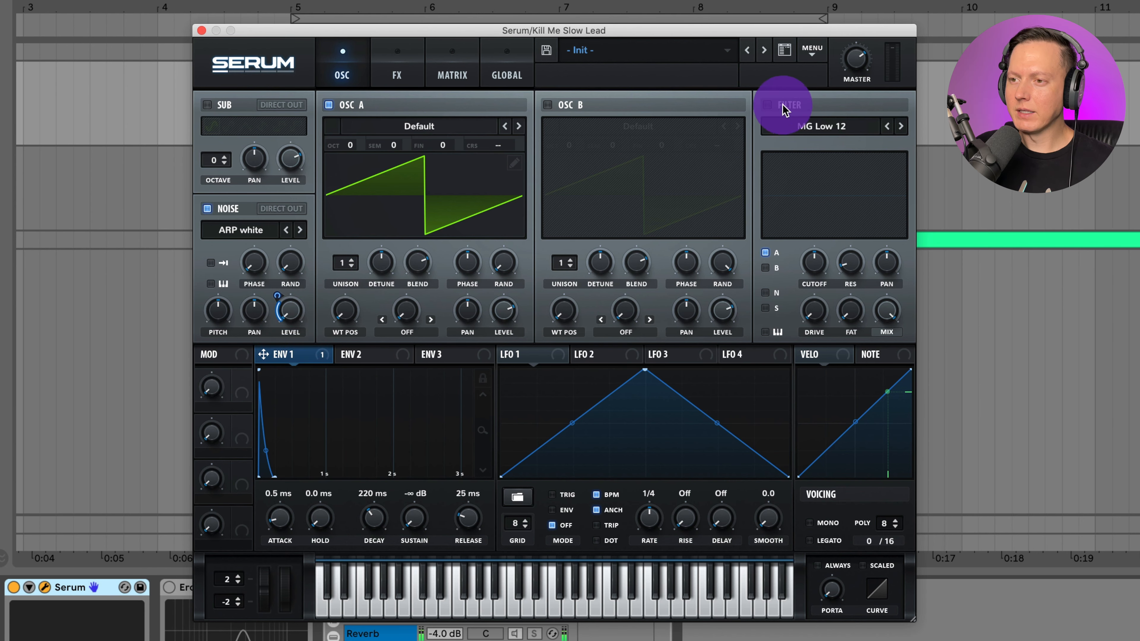
Enable the filter as MG Low 6, lower its cutoff, and modulate the cutoff with Envelope 1.
{"action": "left_click", "coordinate": [768, 106]}
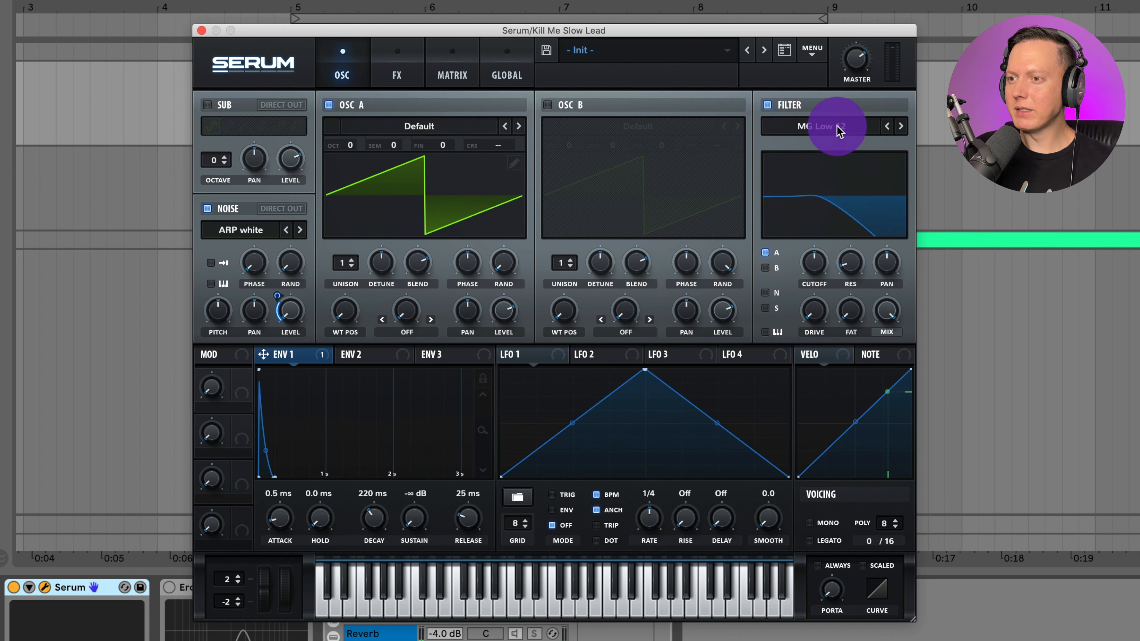
{"action": "left_click", "coordinate": [814, 262]}
{"action": "left_click_drag", "start_coordinate": [320, 360], "coordinate": [808, 213]}
{"action": "left_click_drag", "start_coordinate": [811, 260], "coordinate": [813, 272]}
{"action": "mouse_move", "coordinate": [802, 248]}
{"action": "left_mouse_down"}
{"action": "mouse_move", "coordinate": [802, 221]}
{"action": "mouse_move", "coordinate": [814, 264]}
{"action": "left_mouse_up"}
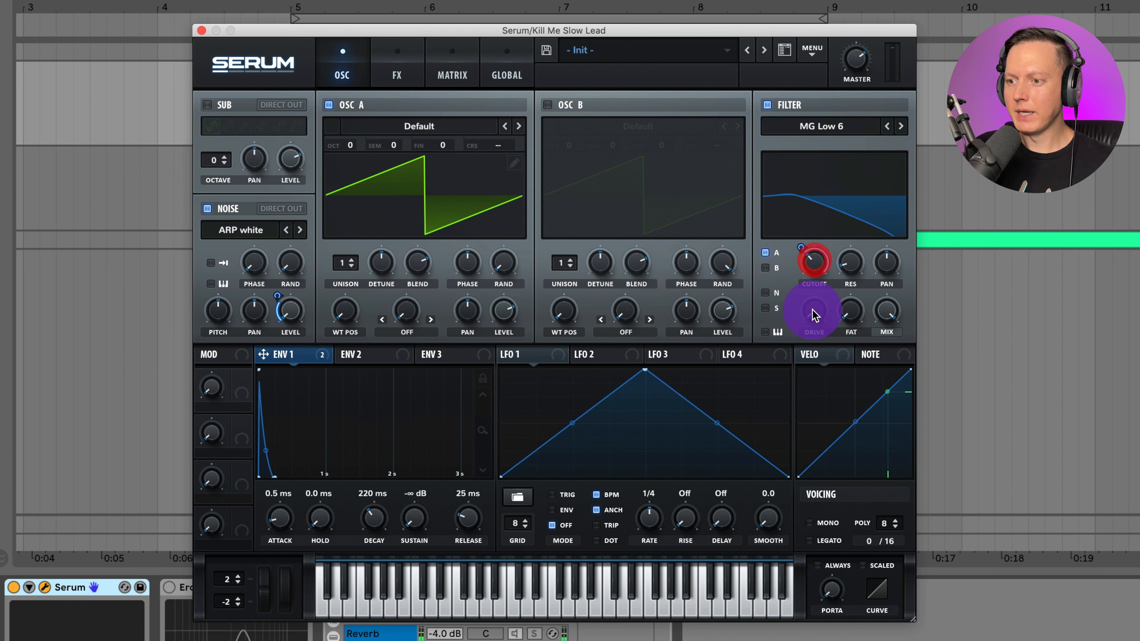
Raise the filter's drive and fat amounts while auditioning the loop.
{"action": "left_click_drag", "start_coordinate": [816, 316], "coordinate": [817, 275]}
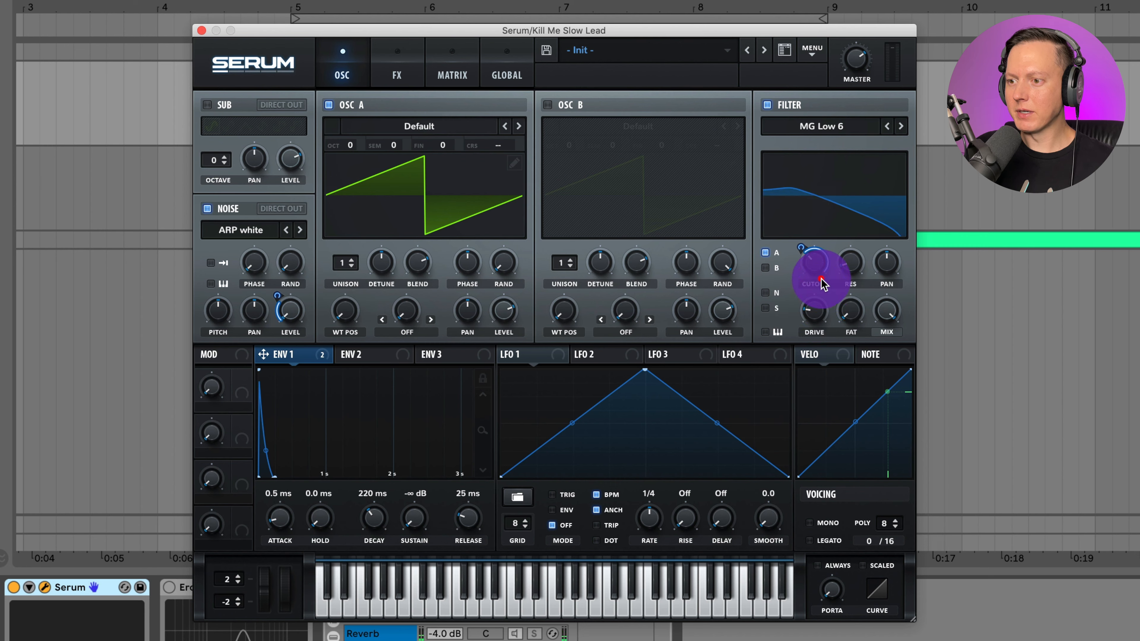
{"action": "left_click_drag", "start_coordinate": [848, 318], "coordinate": [852, 264]}
{"action": "left_click", "coordinate": [700, 18]}
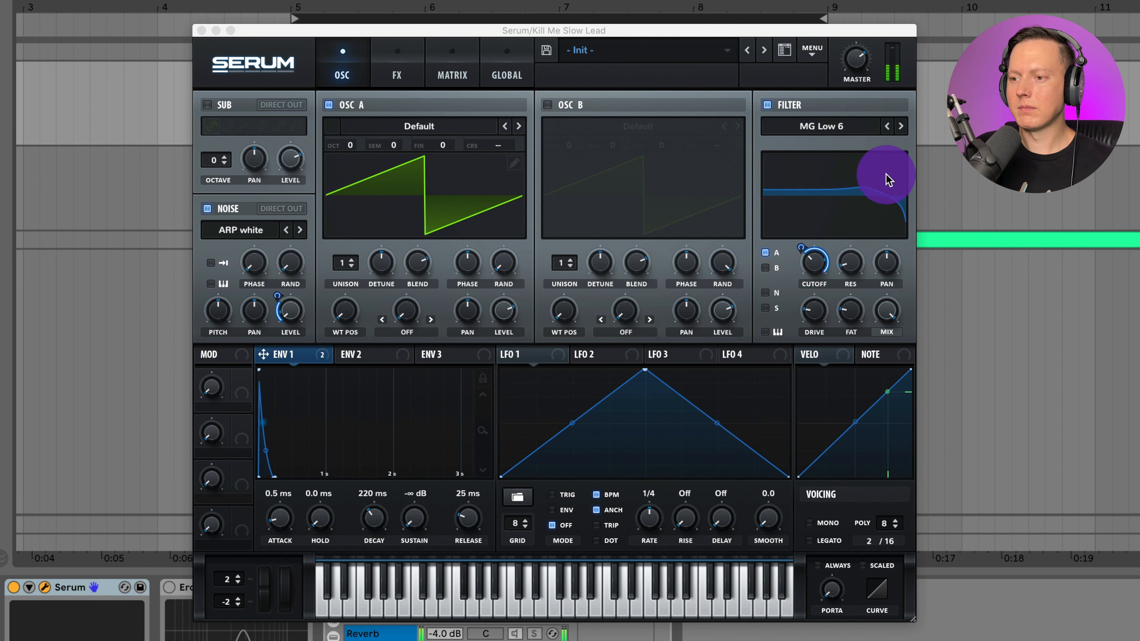
{"action": "left_click", "coordinate": [854, 314]}
{"action": "left_click", "coordinate": [813, 311]}
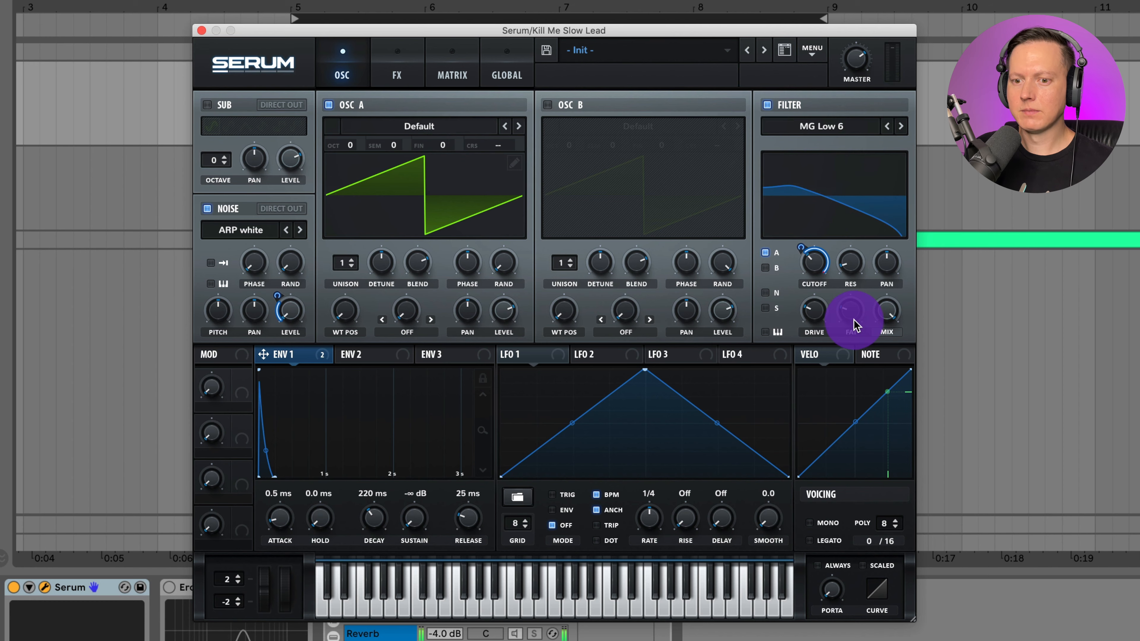
Add a compressor to Serum's effect rack and switch it to multiband mode.
{"action": "left_click", "coordinate": [398, 77]}
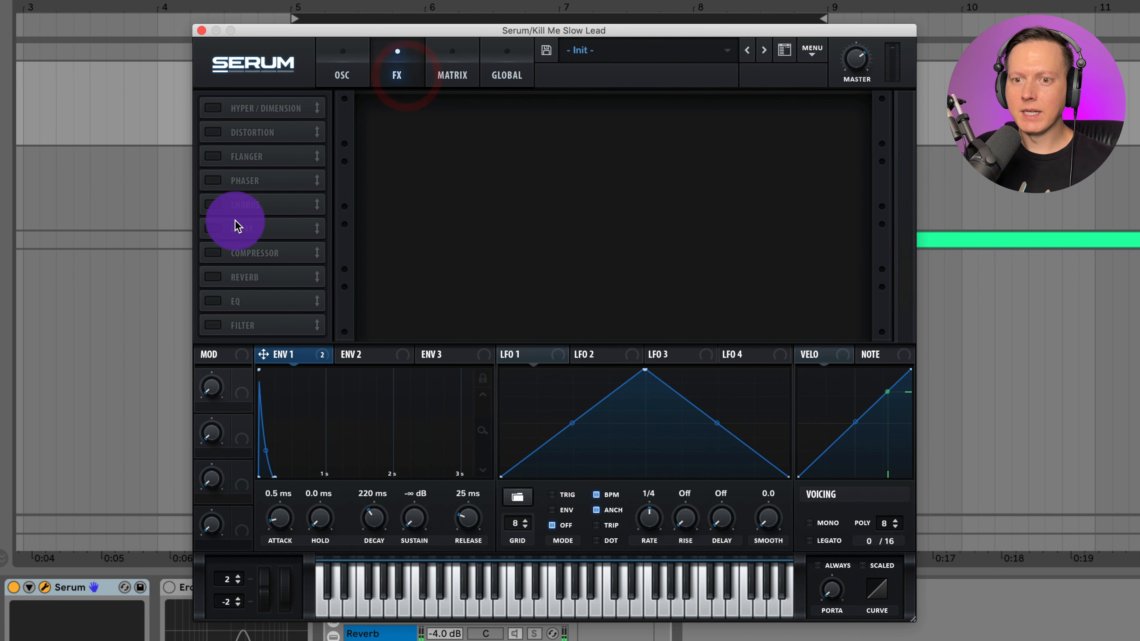
{"action": "left_click", "coordinate": [212, 252]}
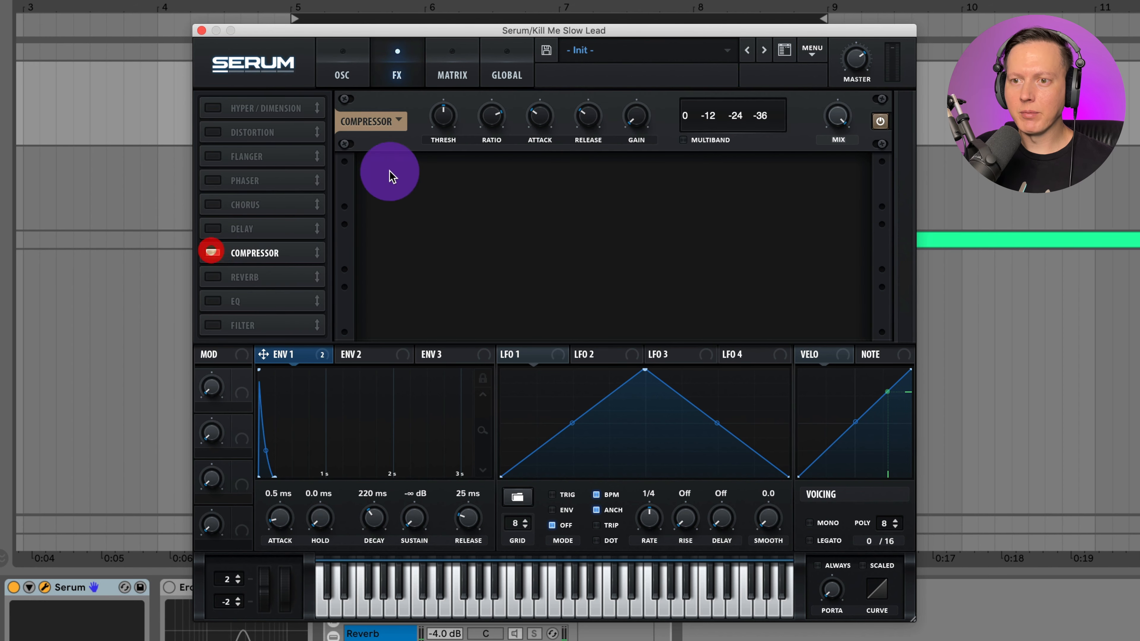
{"action": "left_click", "coordinate": [687, 141]}
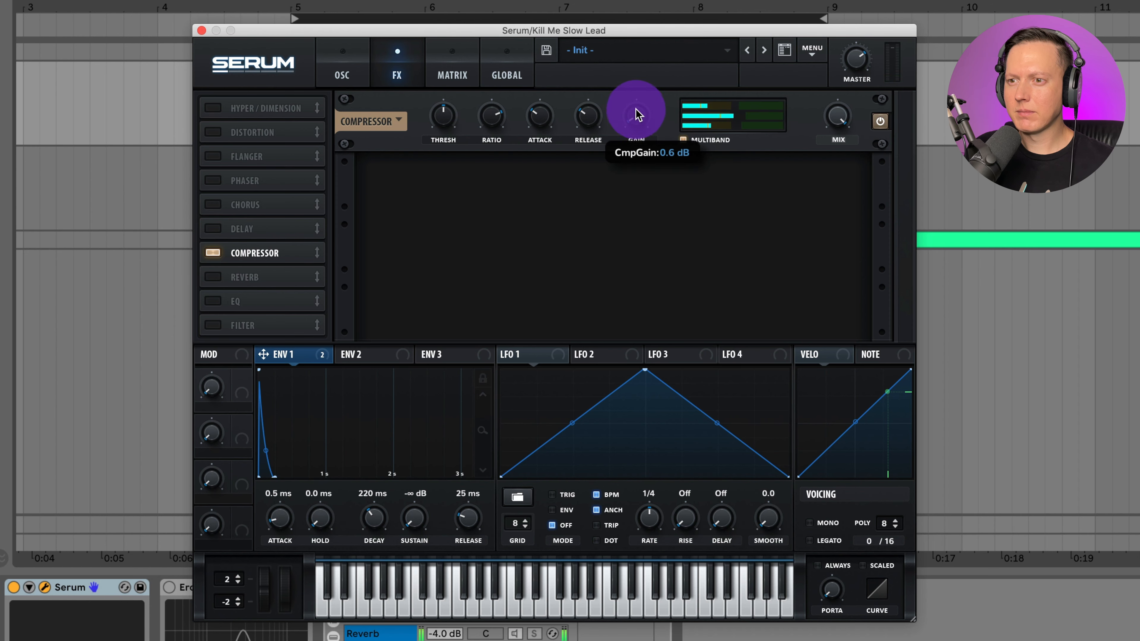
Set the multiband compressor's threshold to about -13.7 dB, shorten its release, and raise its gain slightly.
{"action": "left_click_drag", "start_coordinate": [639, 96], "coordinate": [639, 94]}
{"action": "left_click_drag", "start_coordinate": [451, 115], "coordinate": [453, 130]}
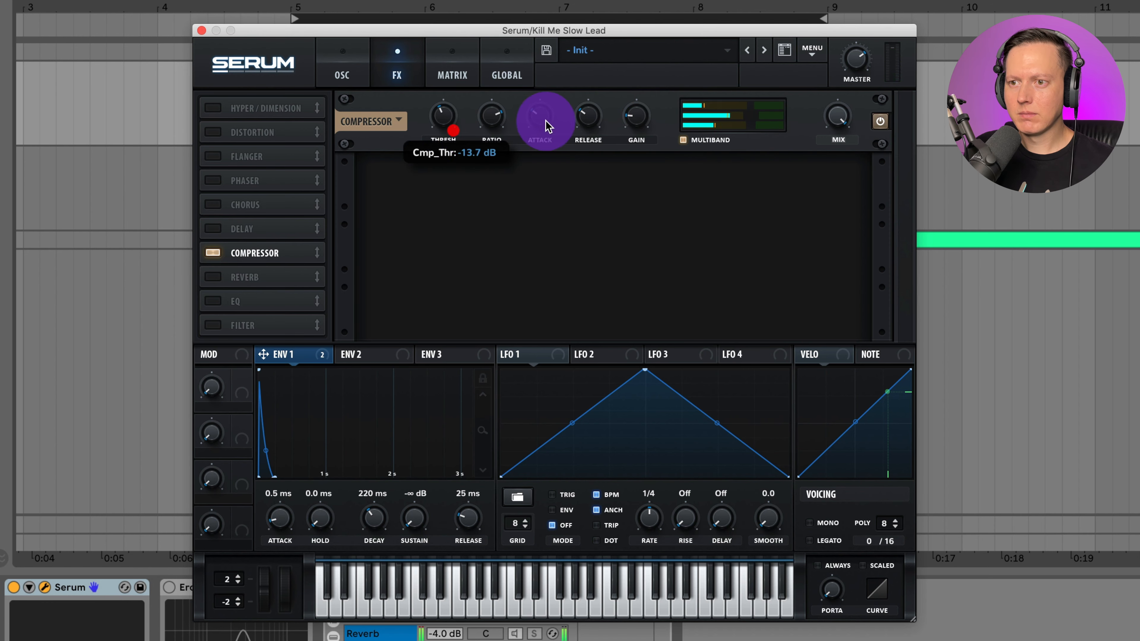
{"action": "left_click_drag", "start_coordinate": [583, 130], "coordinate": [538, 131]}
{"action": "left_click_drag", "start_coordinate": [641, 122], "coordinate": [643, 131]}
{"action": "left_click_drag", "start_coordinate": [840, 71], "coordinate": [859, 77]}
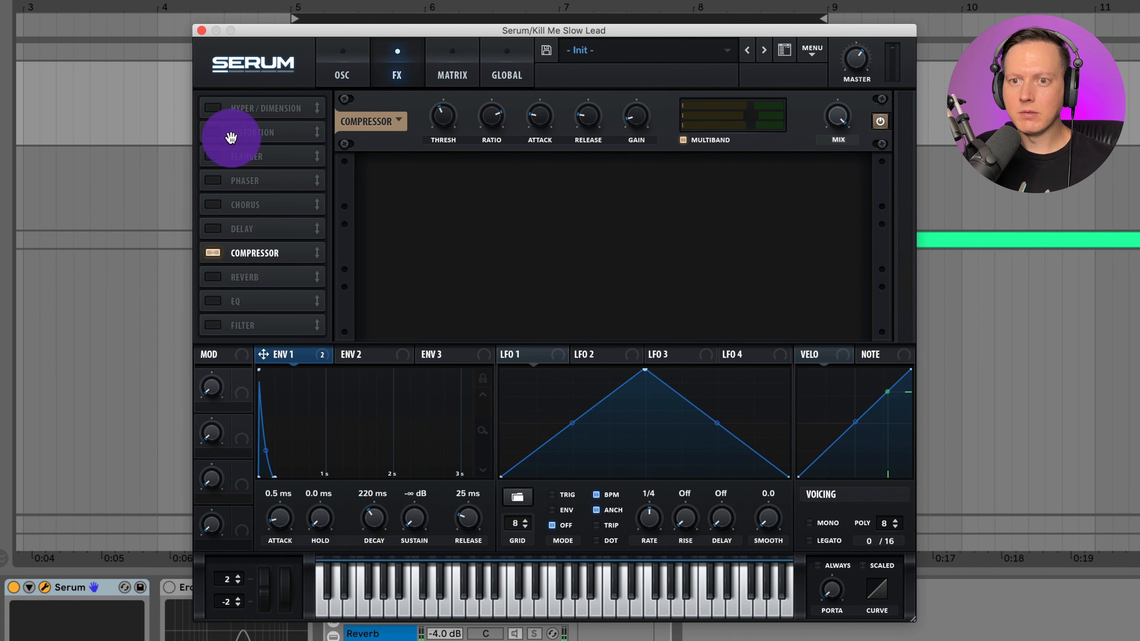
Add a SoftClip distortion after the compressor and lower its drive and mix.
{"action": "left_click", "coordinate": [213, 132]}
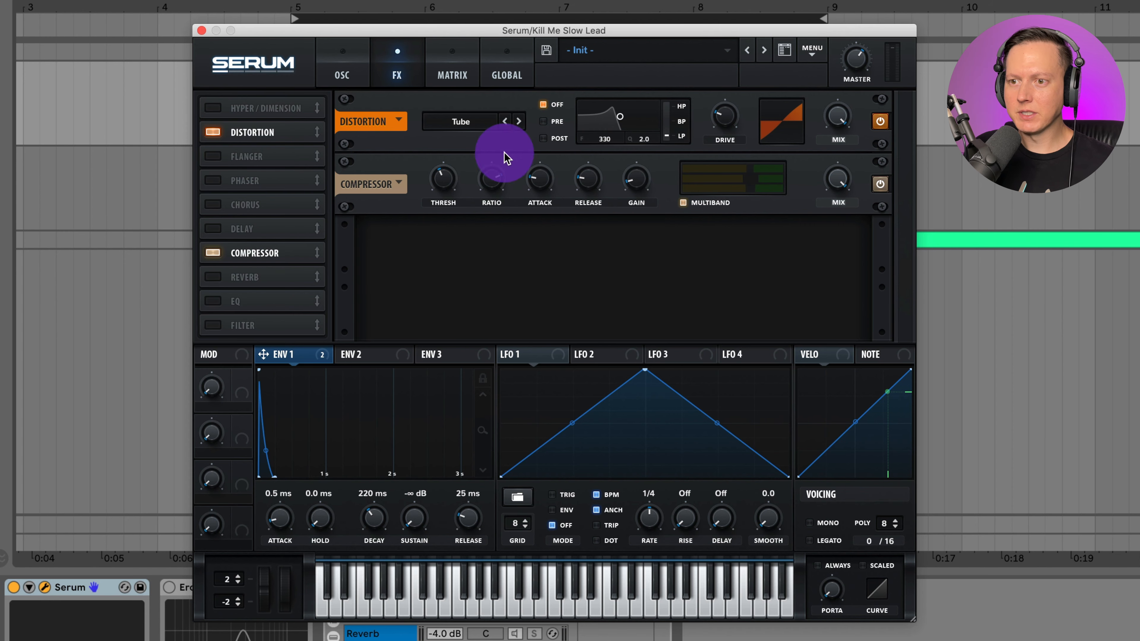
{"action": "left_click_drag", "start_coordinate": [256, 274], "coordinate": [256, 250]}
{"action": "left_click", "coordinate": [443, 185]}
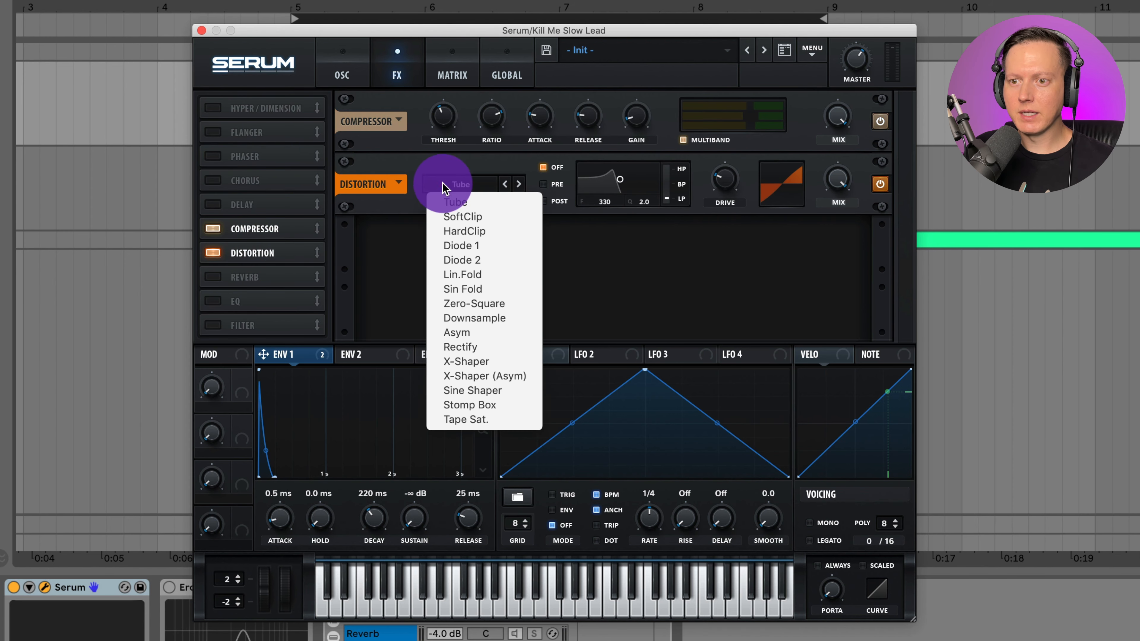
{"action": "left_click", "coordinate": [473, 223]}
{"action": "left_click_drag", "start_coordinate": [728, 186], "coordinate": [736, 222]}
{"action": "left_click_drag", "start_coordinate": [837, 182], "coordinate": [840, 311]}
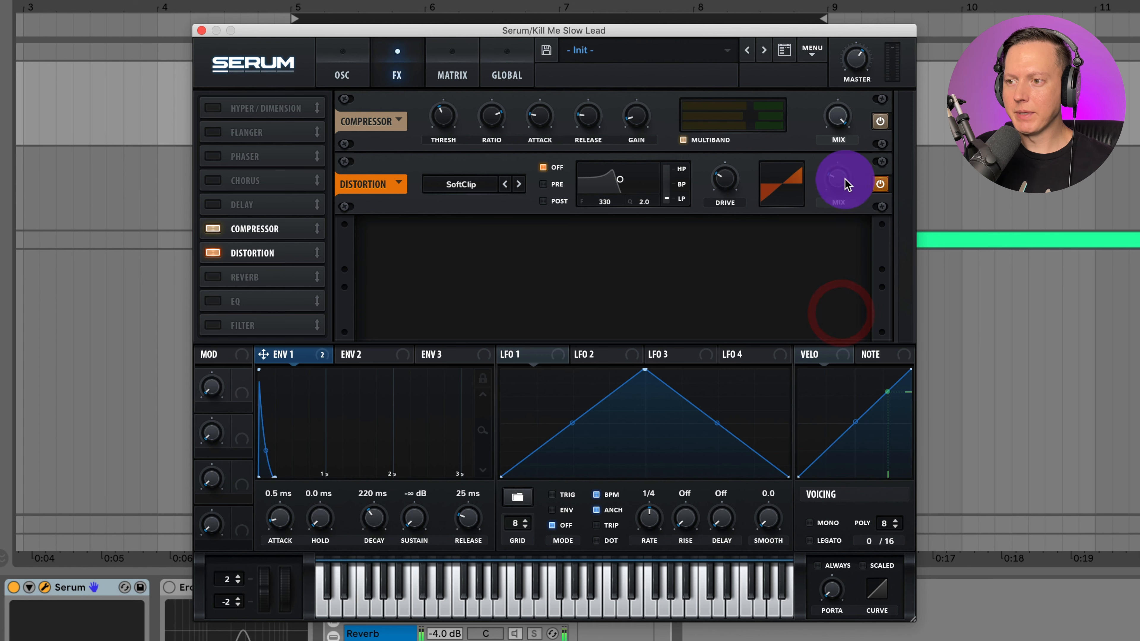
Add an EQ after the distortion, switch its low band to a peak, and boost it at about 1931 Hz.
{"action": "left_click", "coordinate": [207, 302]}
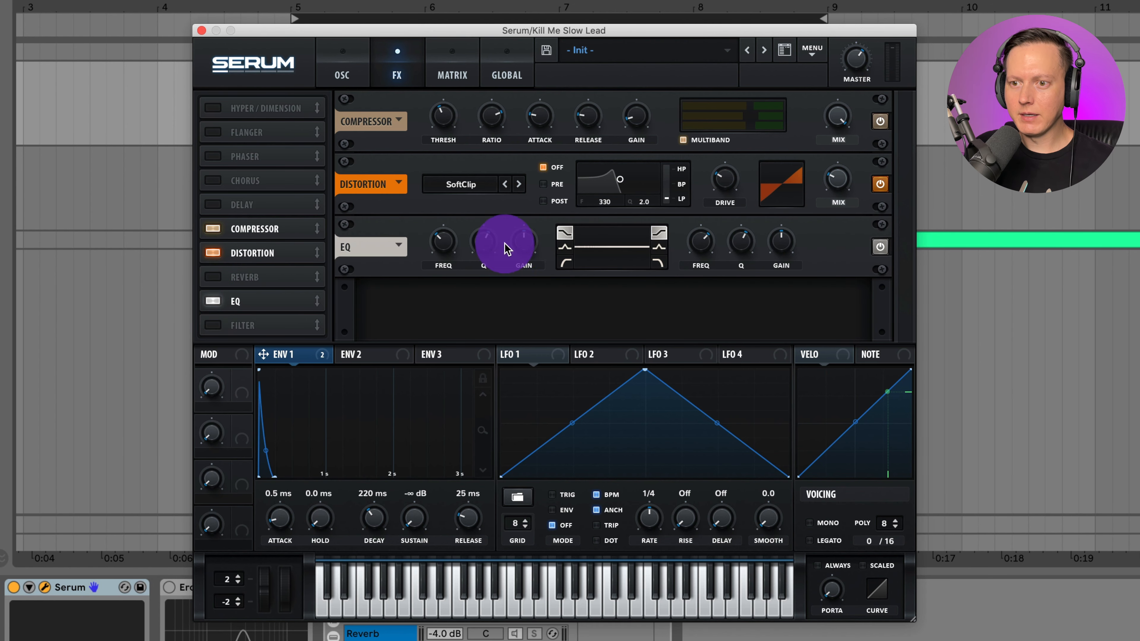
{"action": "left_click", "coordinate": [565, 246]}
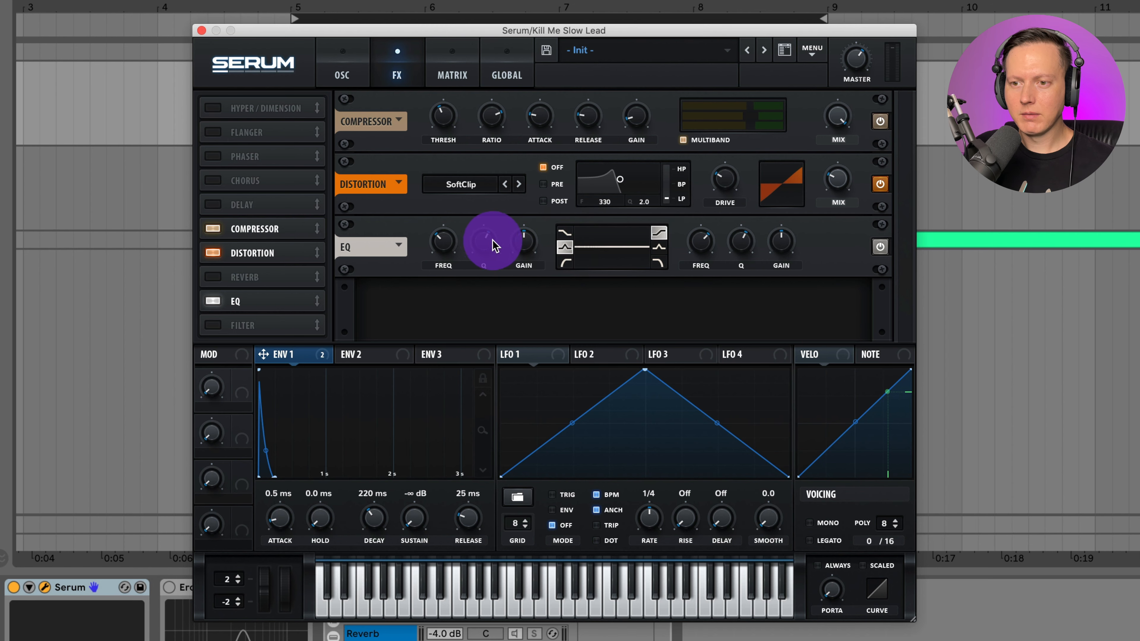
{"action": "left_click_drag", "start_coordinate": [524, 242], "coordinate": [456, 218]}
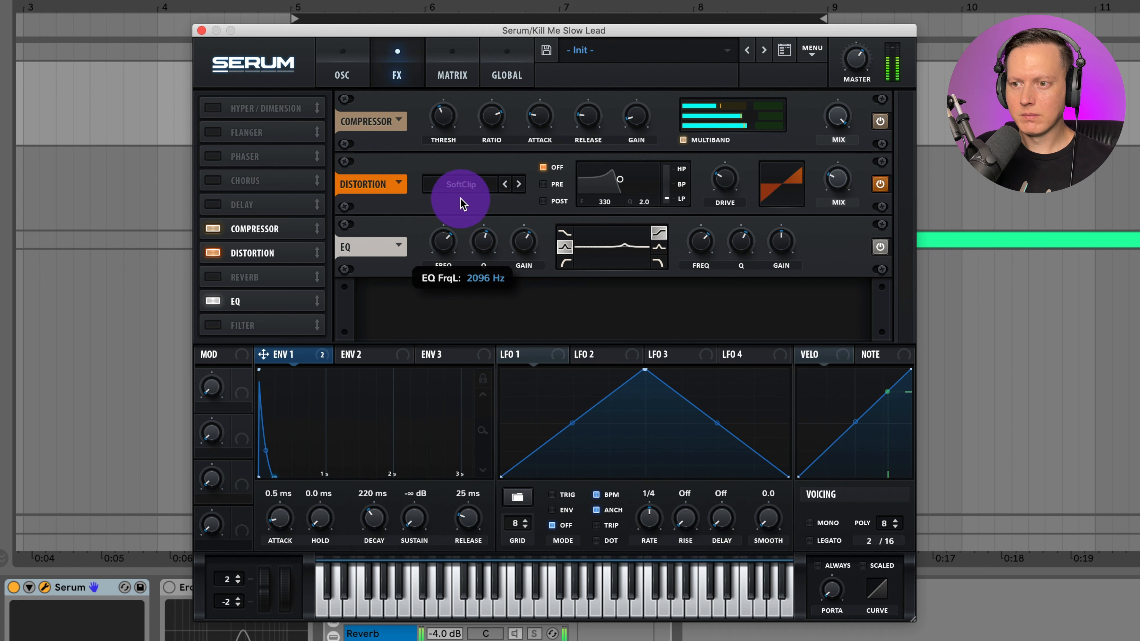
{"action": "left_click_drag", "start_coordinate": [527, 249], "coordinate": [491, 265]}
{"action": "left_click_drag", "start_coordinate": [526, 240], "coordinate": [447, 251]}
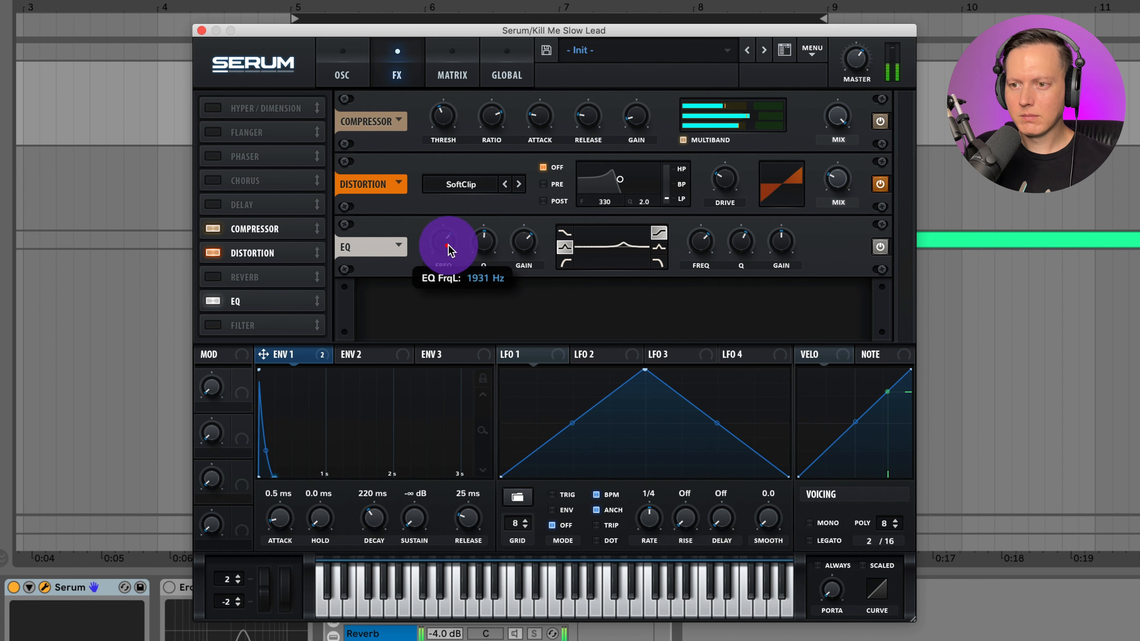
{"action": "key", "text": "space"}
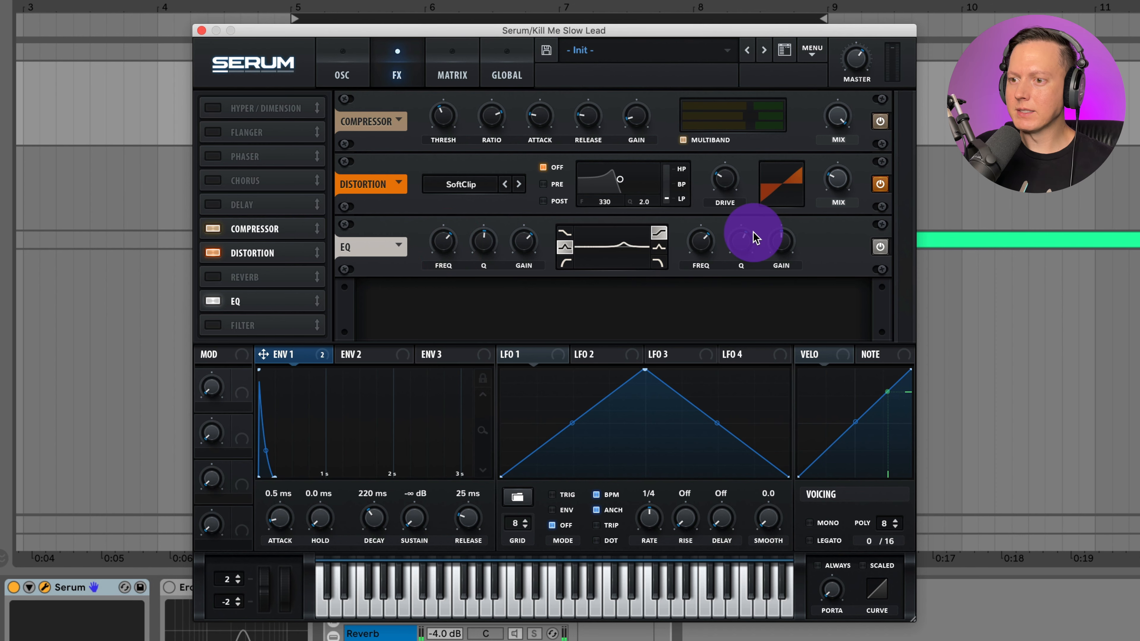
Boost the EQ's high shelf by about 6.3 dB while auditioning the loop.
{"action": "left_click", "coordinate": [787, 249]}
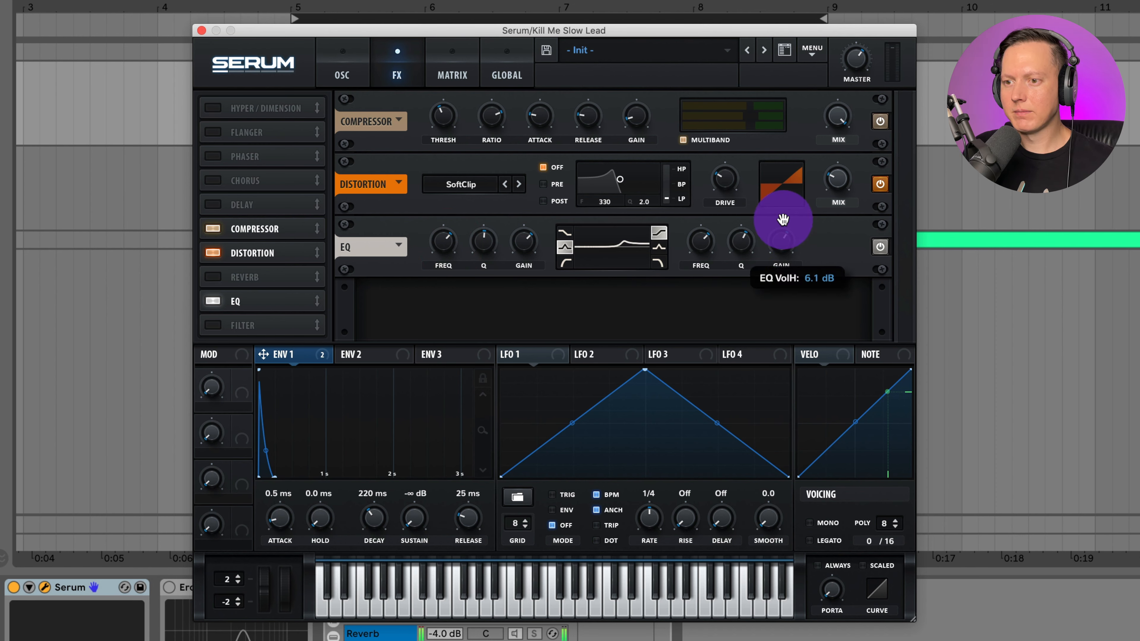
{"action": "left_click_drag", "start_coordinate": [782, 219], "coordinate": [706, 242]}
{"action": "left_click", "coordinate": [787, 249]}
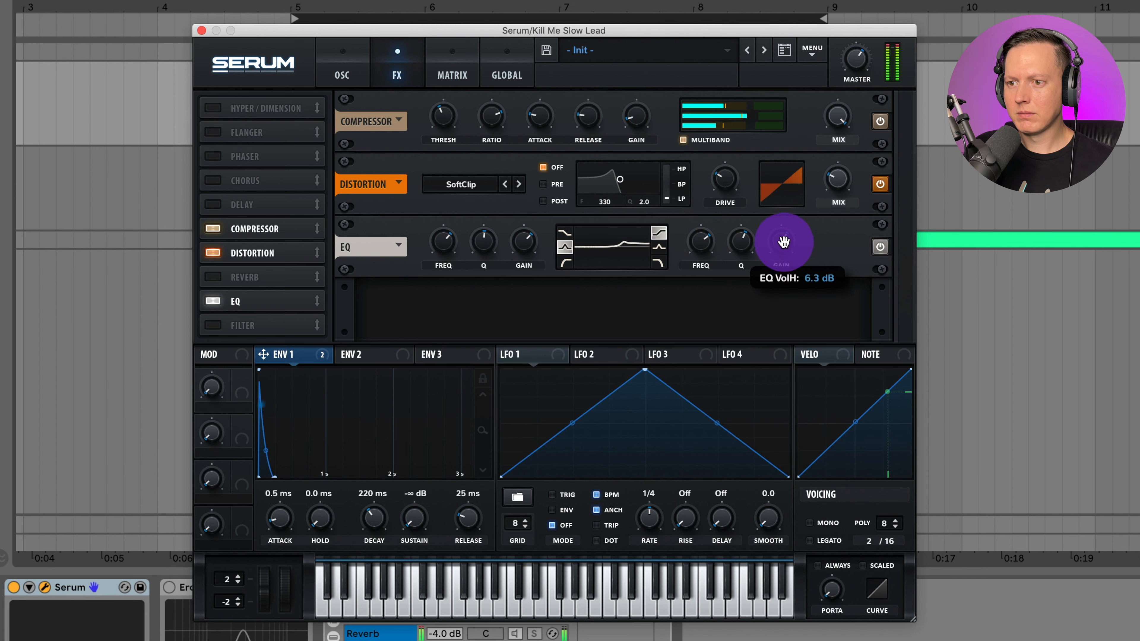
{"action": "left_click_drag", "start_coordinate": [784, 242], "coordinate": [775, 241]}
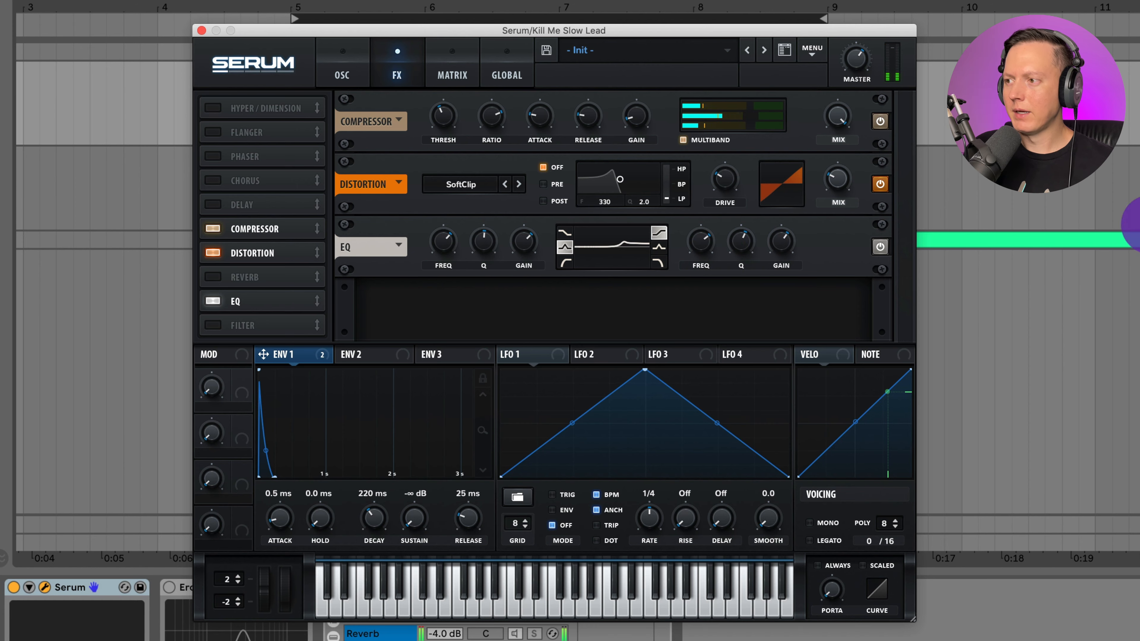
Close the Serum window and enable the Audio Effect Rack and Erosion devices on the lead track.
{"action": "left_click", "coordinate": [203, 30]}
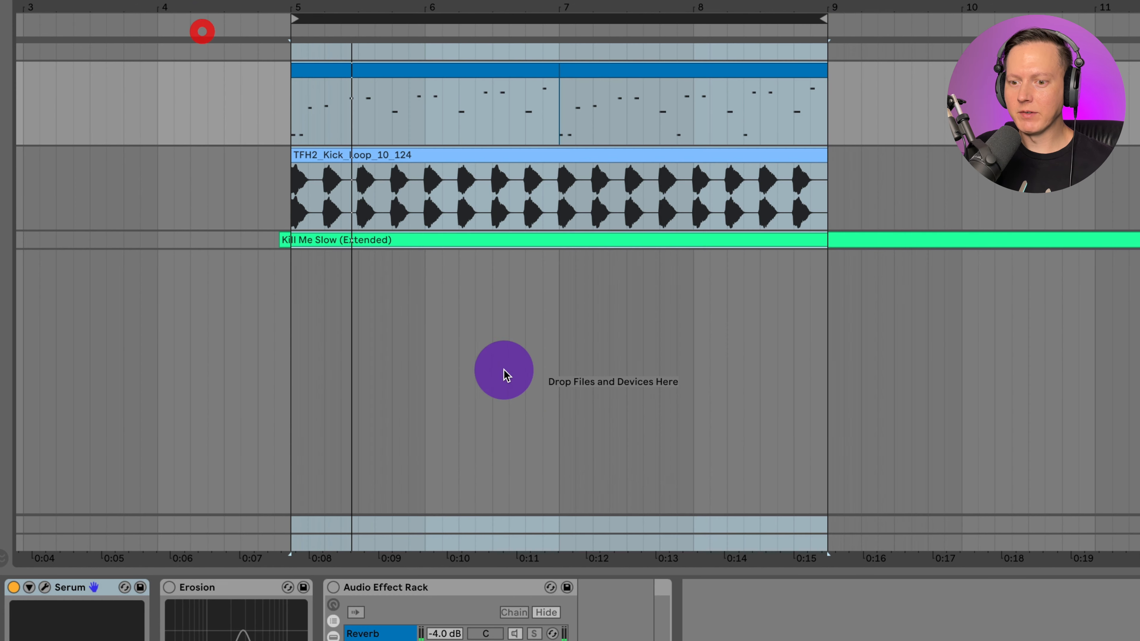
{"action": "left_click", "coordinate": [336, 586]}
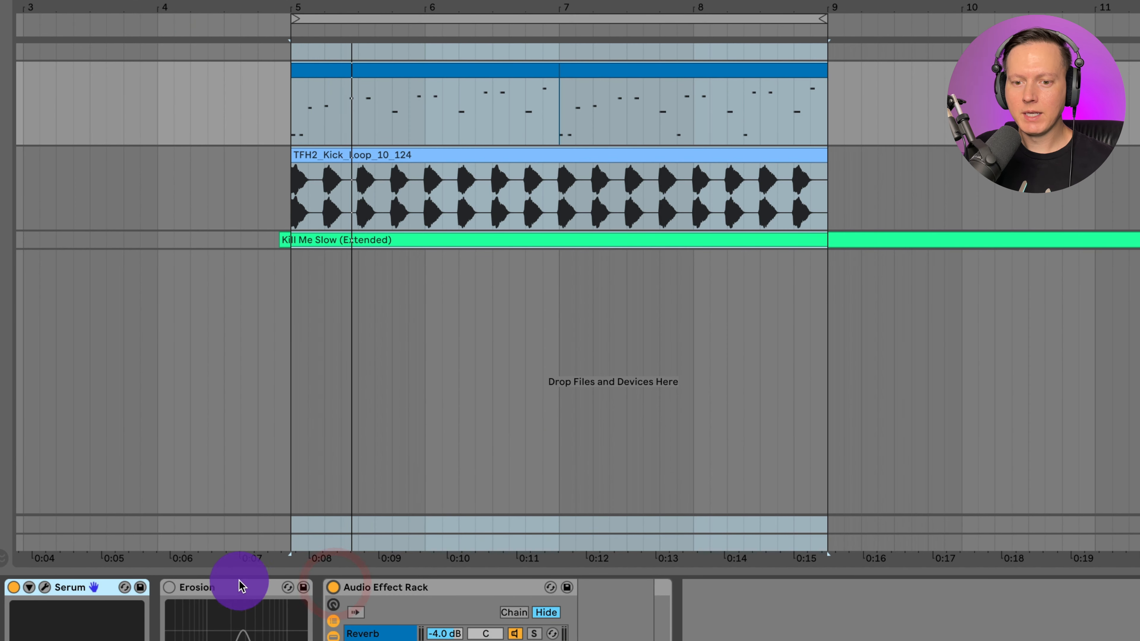
{"action": "left_click", "coordinate": [168, 587]}
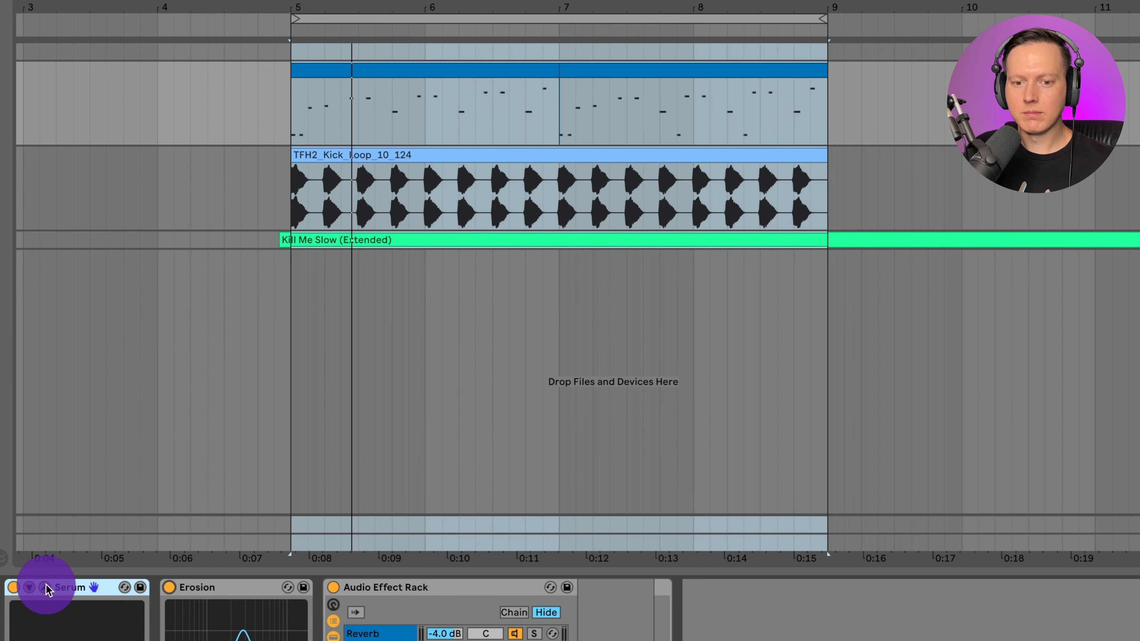
Fine-tune envelope 1's decay and release in Serum during playback, and set the rack's Reverb chain volume to -6.8 dB.
{"action": "left_click", "coordinate": [45, 587]}
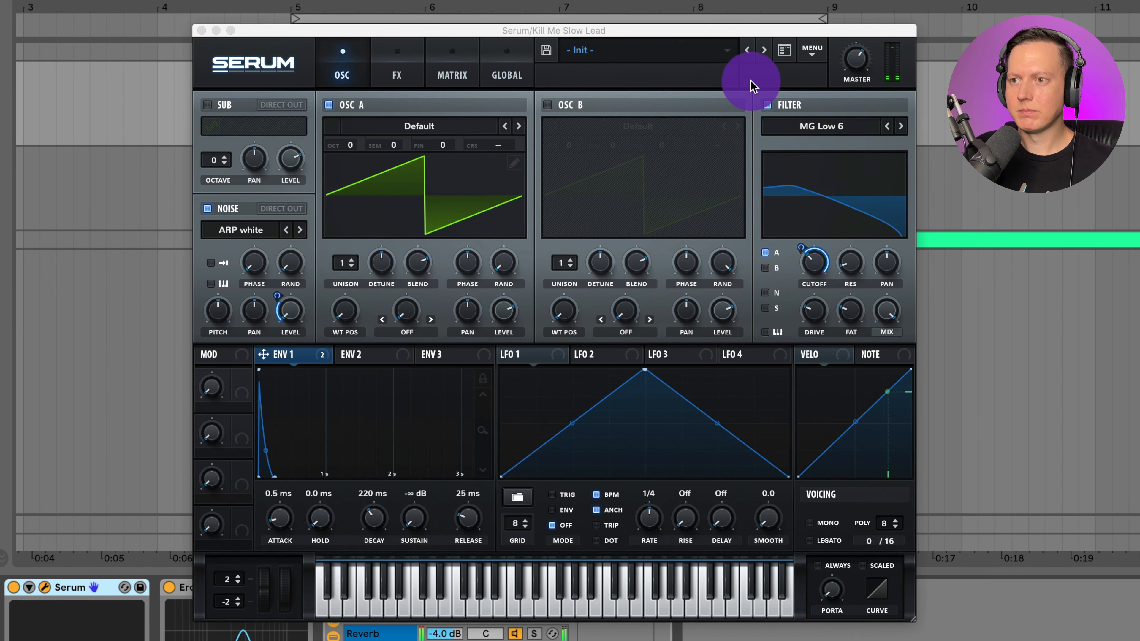
{"action": "left_click_drag", "start_coordinate": [737, 31], "coordinate": [742, 22]}
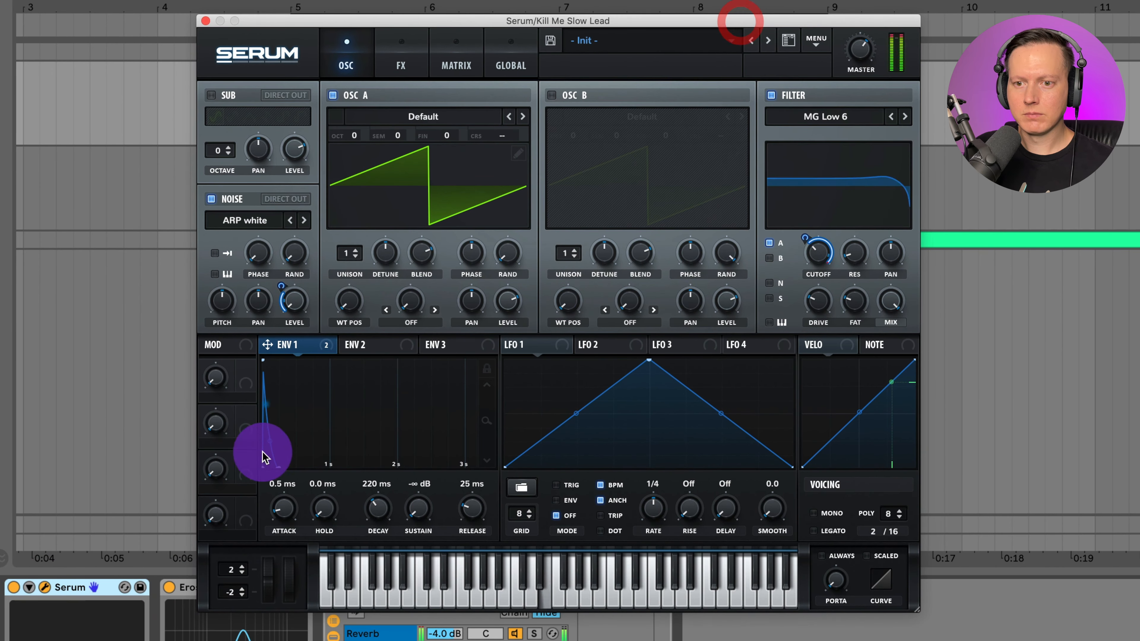
{"action": "left_click", "coordinate": [288, 344]}
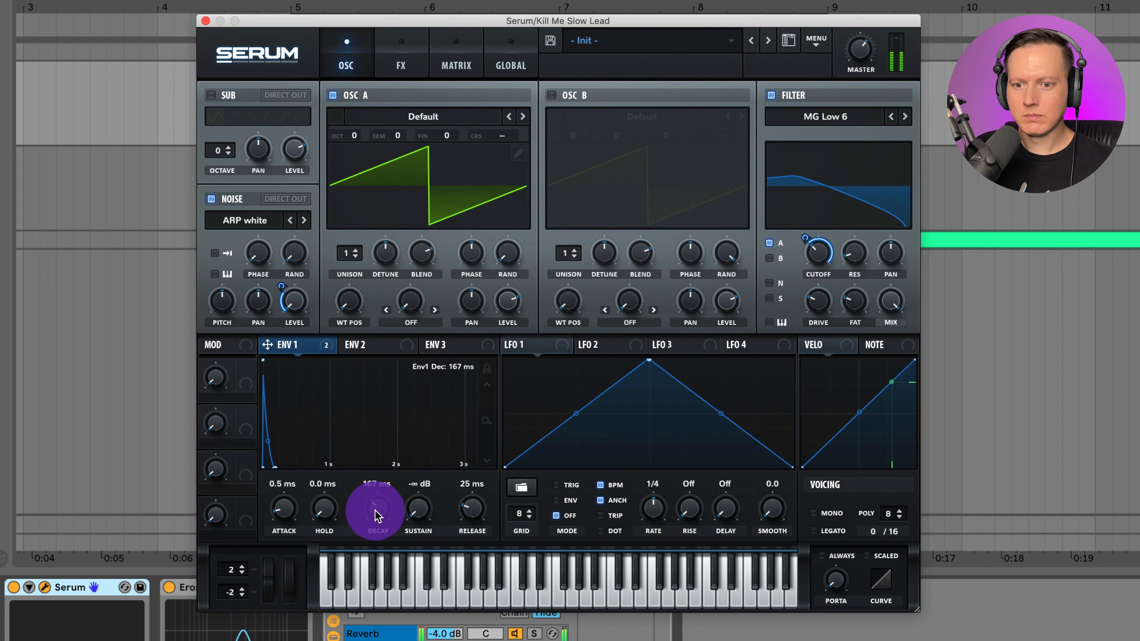
{"action": "mouse_move", "coordinate": [376, 516]}
{"action": "left_mouse_down"}
{"action": "mouse_move", "coordinate": [376, 526]}
{"action": "mouse_move", "coordinate": [381, 516]}
{"action": "left_mouse_up"}
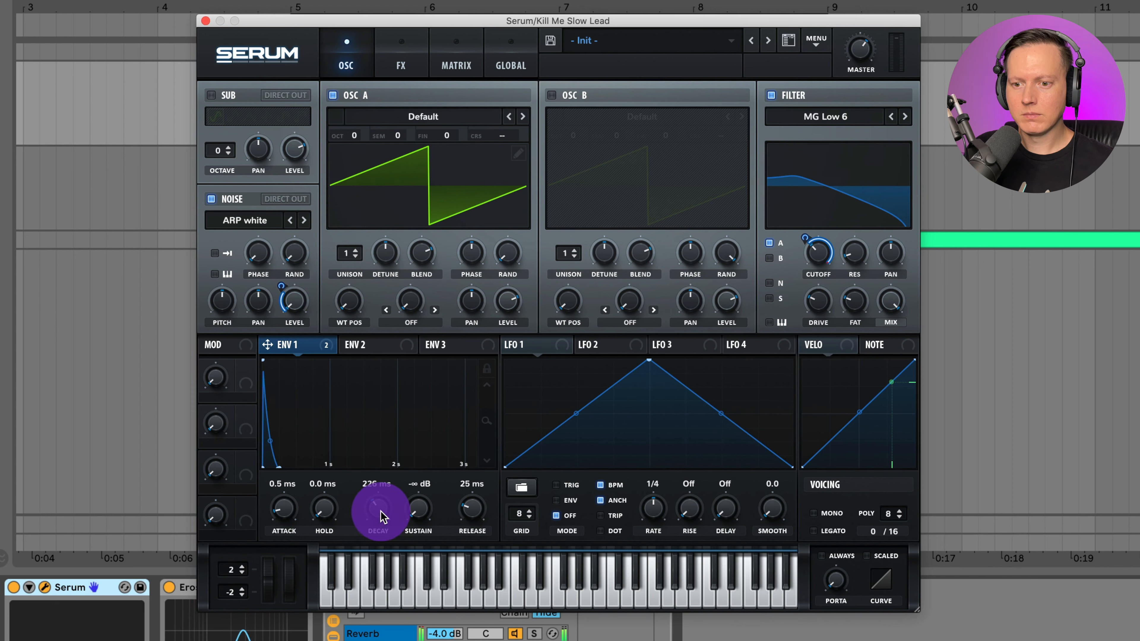
{"action": "left_click_drag", "start_coordinate": [380, 516], "coordinate": [386, 511]}
{"action": "left_click_drag", "start_coordinate": [467, 513], "coordinate": [455, 512]}
{"action": "left_click", "coordinate": [346, 517]}
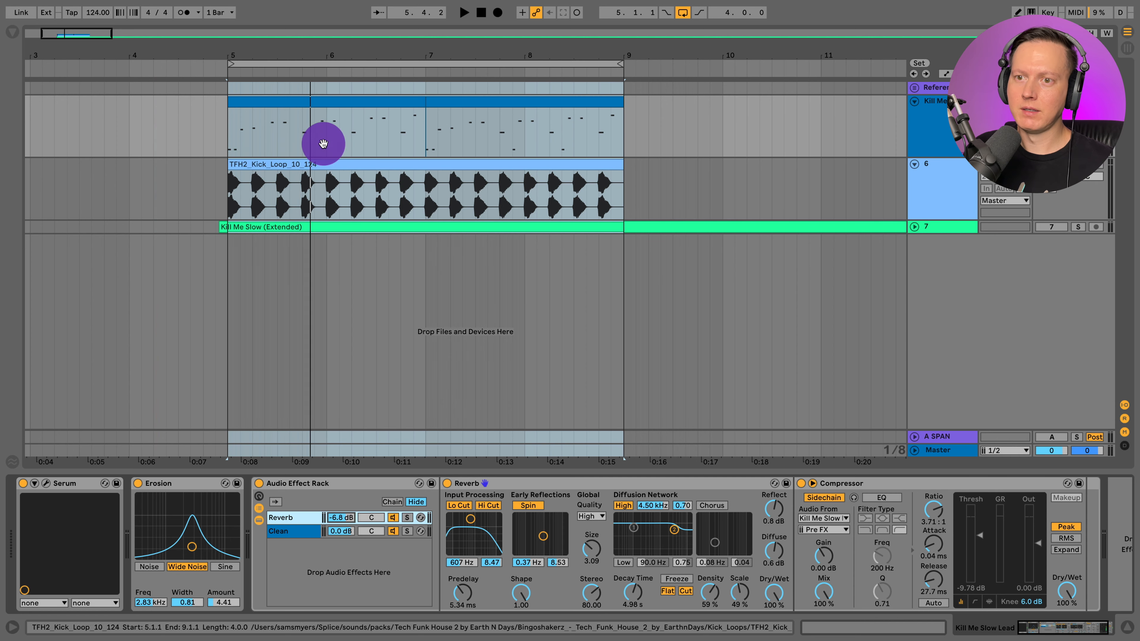
Duplicate the kick loop once and the lead MIDI clip twice so both tracks extend to bar 13.
{"action": "left_click", "coordinate": [300, 102]}
{"action": "left_click_drag", "start_coordinate": [318, 50], "coordinate": [317, 36]}
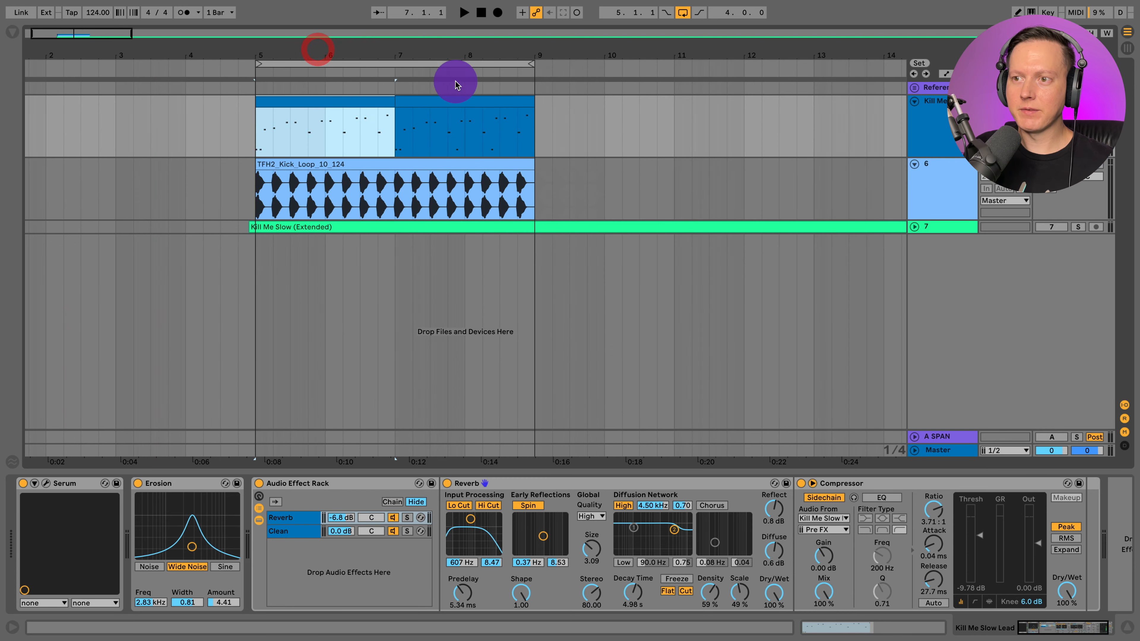
{"action": "left_click", "coordinate": [474, 99]}
{"action": "left_click", "coordinate": [440, 164]}
{"action": "key", "text": "ctrl+d"}
{"action": "left_click", "coordinate": [446, 123]}
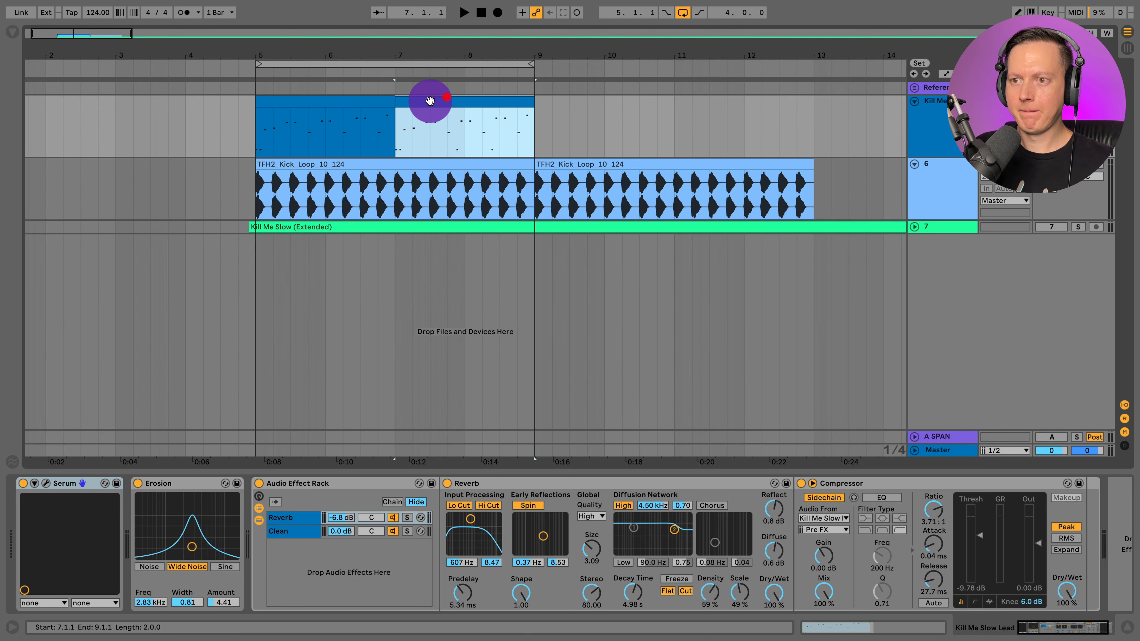
{"action": "key", "text": "ctrl+d"}
{"action": "key", "text": "ctrl+d"}
{"action": "left_click_drag", "start_coordinate": [565, 56], "coordinate": [565, 53]}
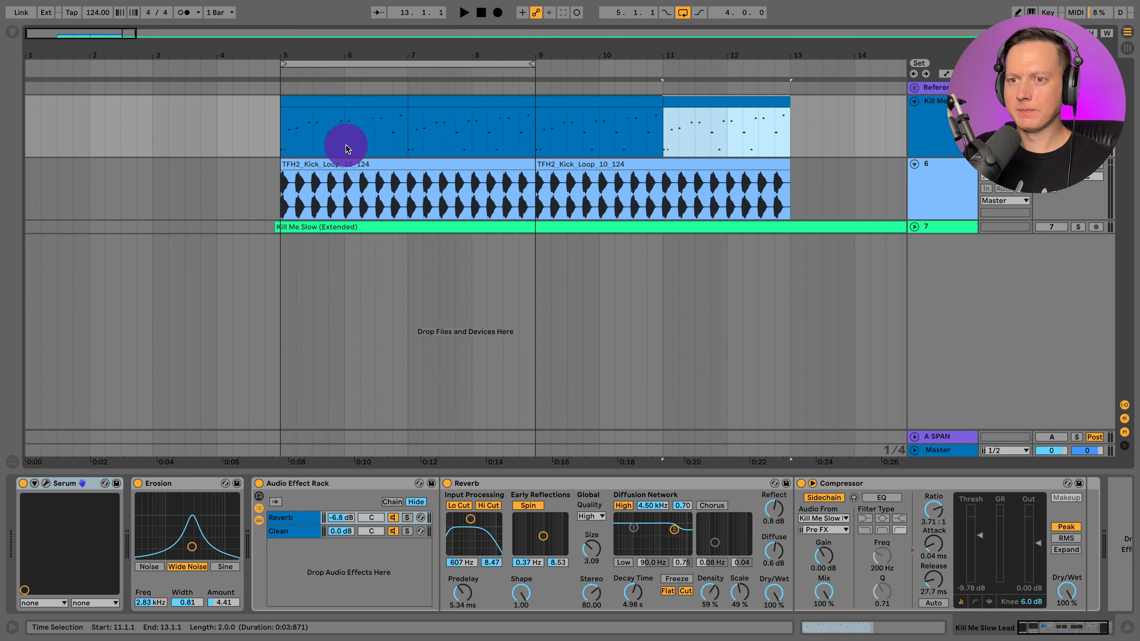
Automate the Reverb chain volume to ramp up from -12 dB at bar 5 and drop to -6 dB at bar 9.
{"action": "right_click", "coordinate": [338, 518]}
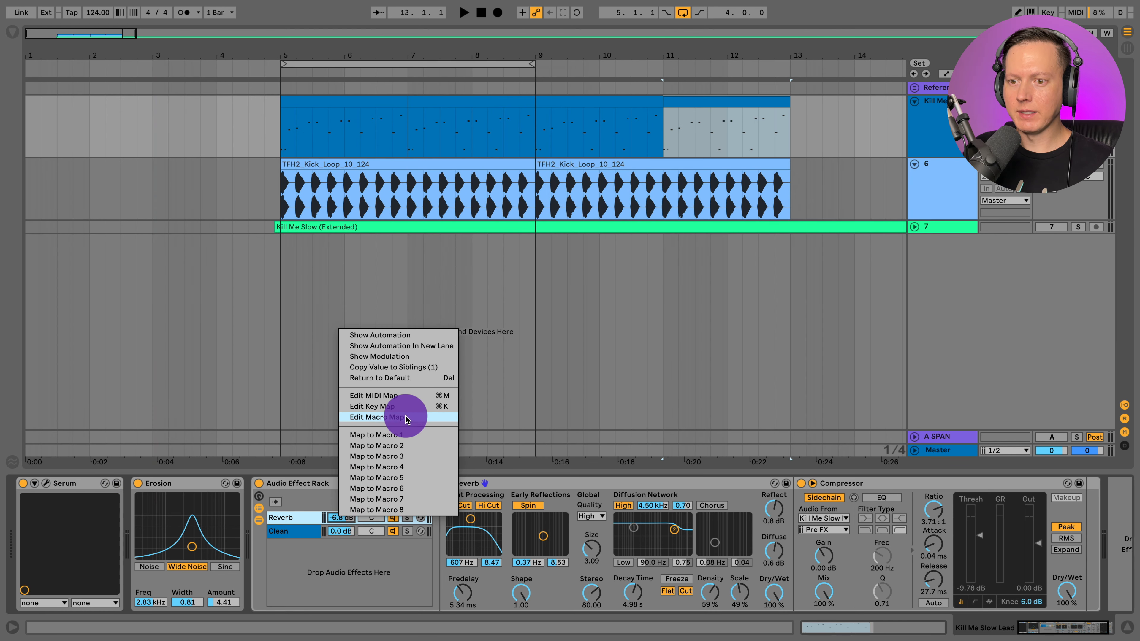
{"action": "left_click", "coordinate": [410, 335]}
{"action": "left_click_drag", "start_coordinate": [279, 123], "coordinate": [279, 129]}
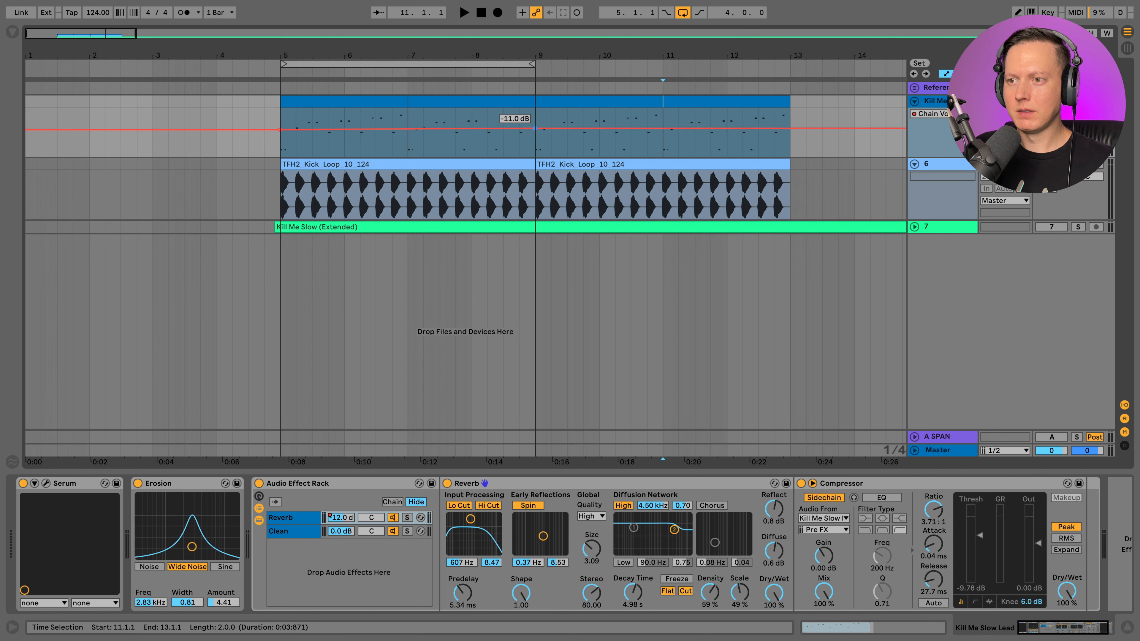
{"action": "mouse_move", "coordinate": [535, 128]}
{"action": "left_mouse_down"}
{"action": "mouse_move", "coordinate": [535, 113]}
{"action": "mouse_move", "coordinate": [544, 129]}
{"action": "left_mouse_up"}
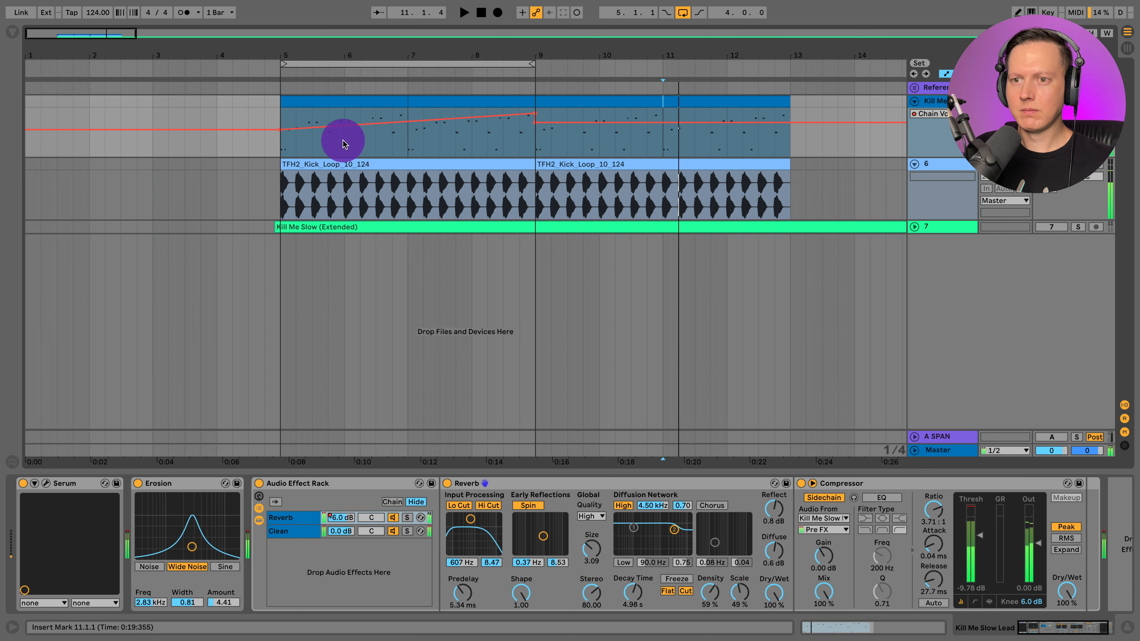
Extend the arrangement loop to bar 13 and delete the kick loop clip spanning bars 5 to 9.
{"action": "left_click", "coordinate": [282, 147]}
{"action": "key", "text": "space"}
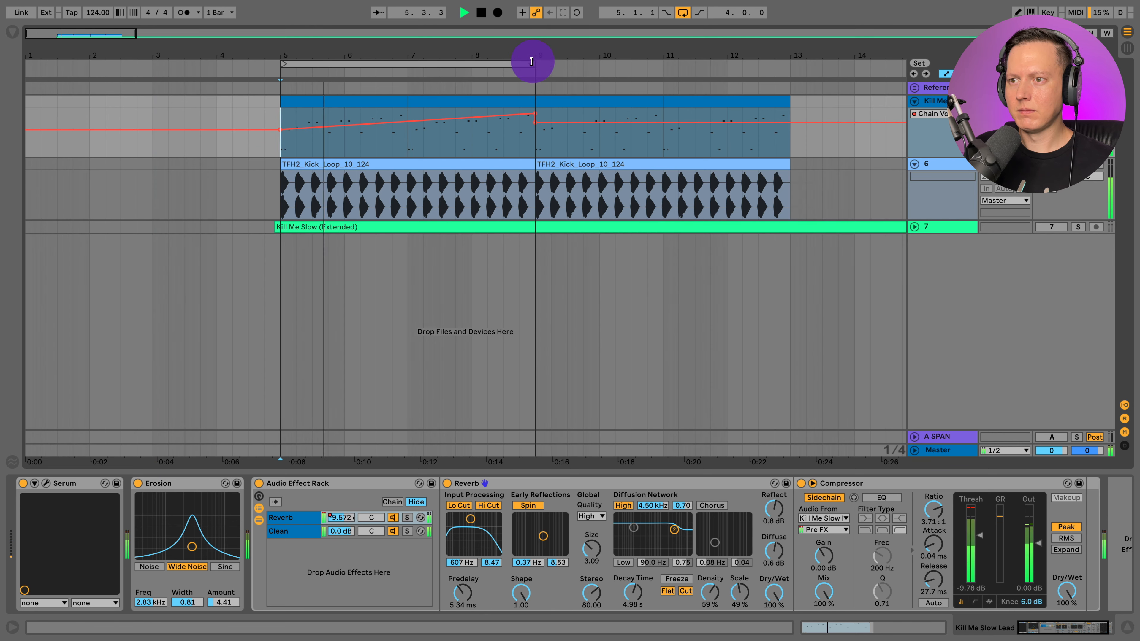
{"action": "left_click_drag", "start_coordinate": [530, 63], "coordinate": [789, 81]}
{"action": "key", "text": "space"}
{"action": "left_click", "coordinate": [440, 162]}
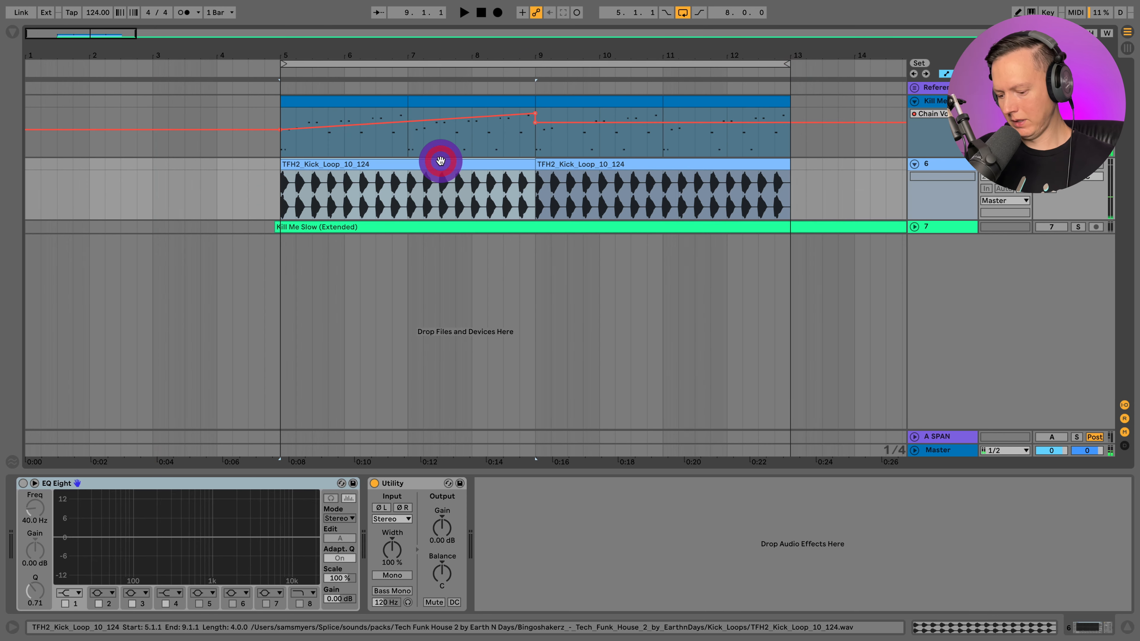
{"action": "key", "text": "Delete"}
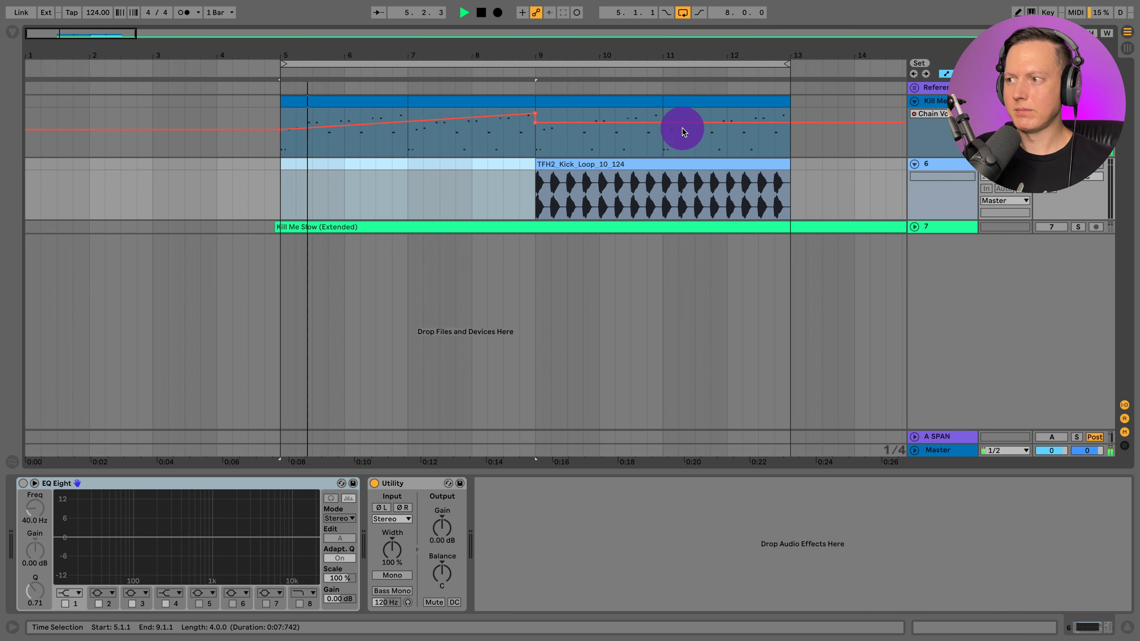
Lower the lead's Reverb chain volume automation from bar 9 onward to about -10 dB during playback.
{"action": "left_click", "coordinate": [941, 103]}
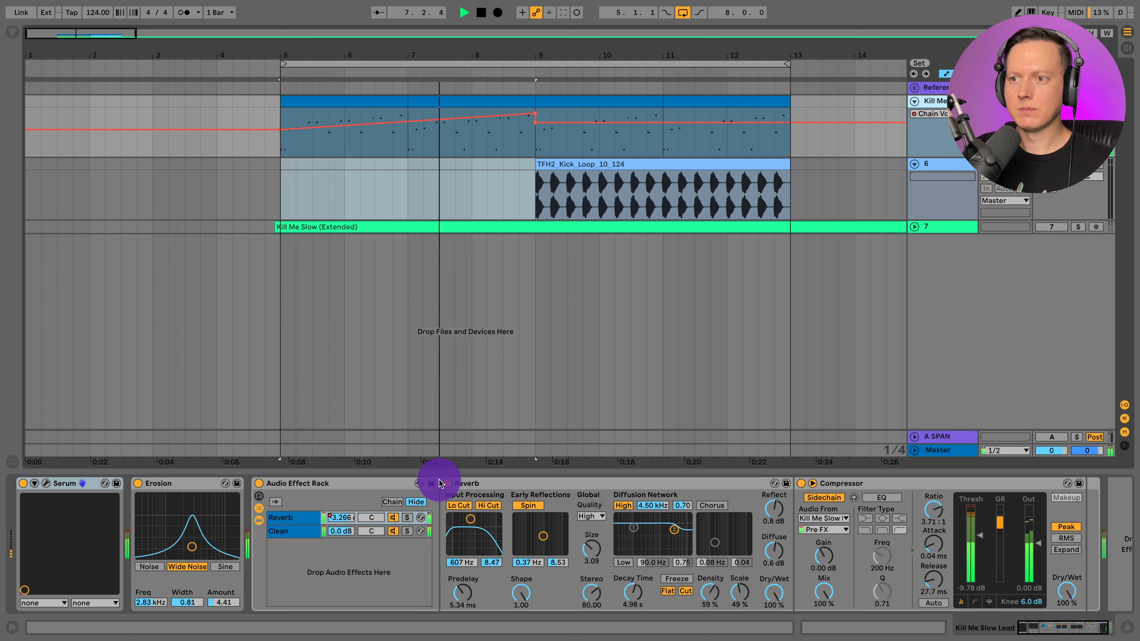
{"action": "left_click_drag", "start_coordinate": [538, 125], "coordinate": [538, 128]}
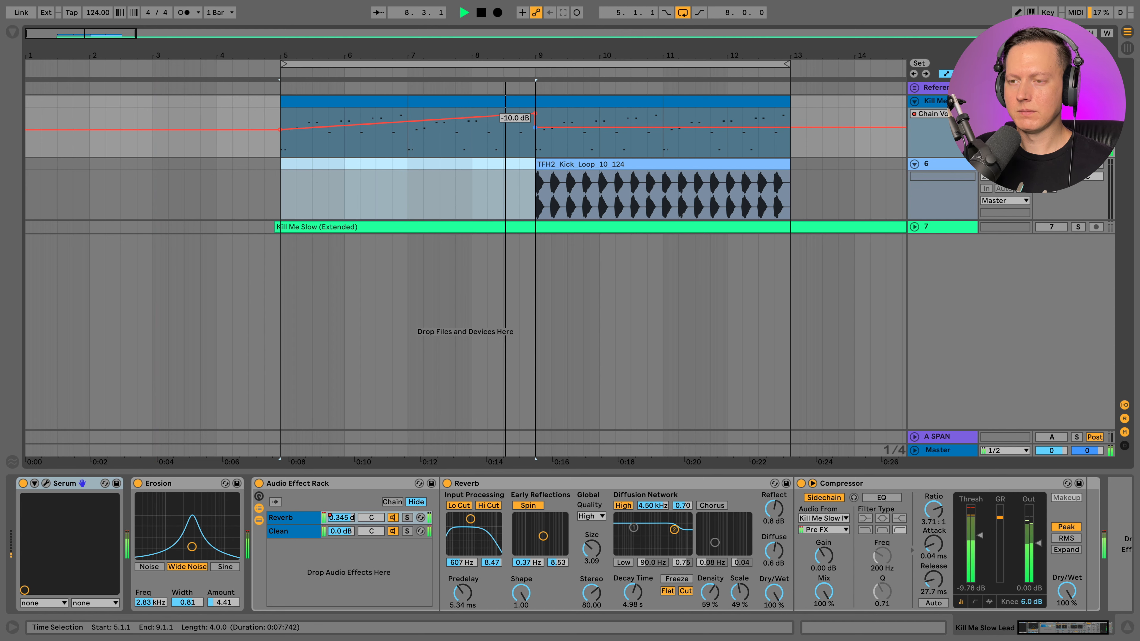